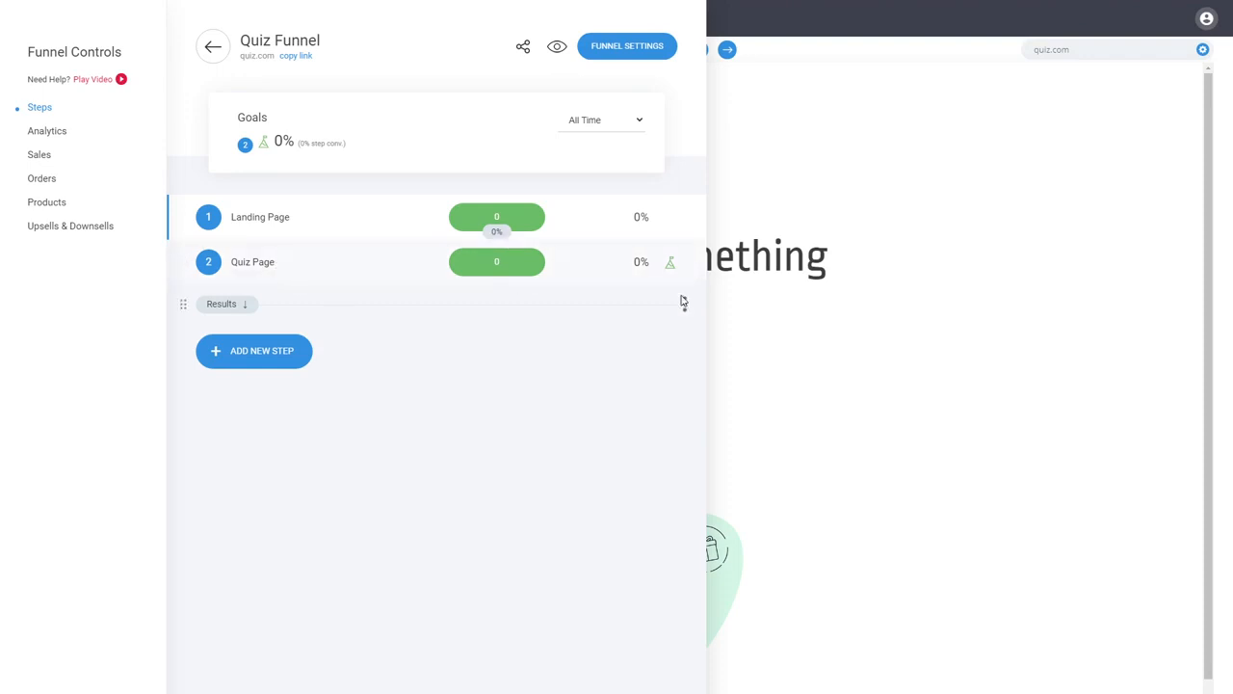
- Go from the landing page to the funnel's Quiz Page and open the fields of the quiz form's Step 1
{"action": "left_click", "coordinate": [779, 302]}
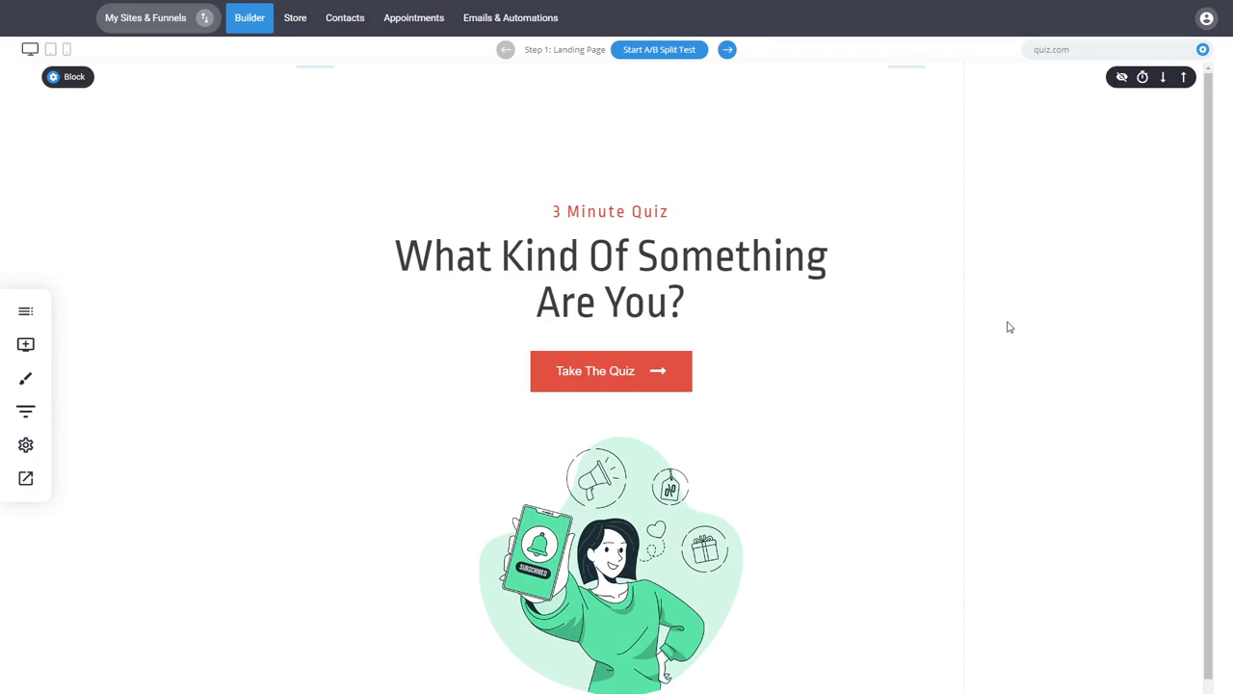
{"action": "left_click", "coordinate": [29, 414]}
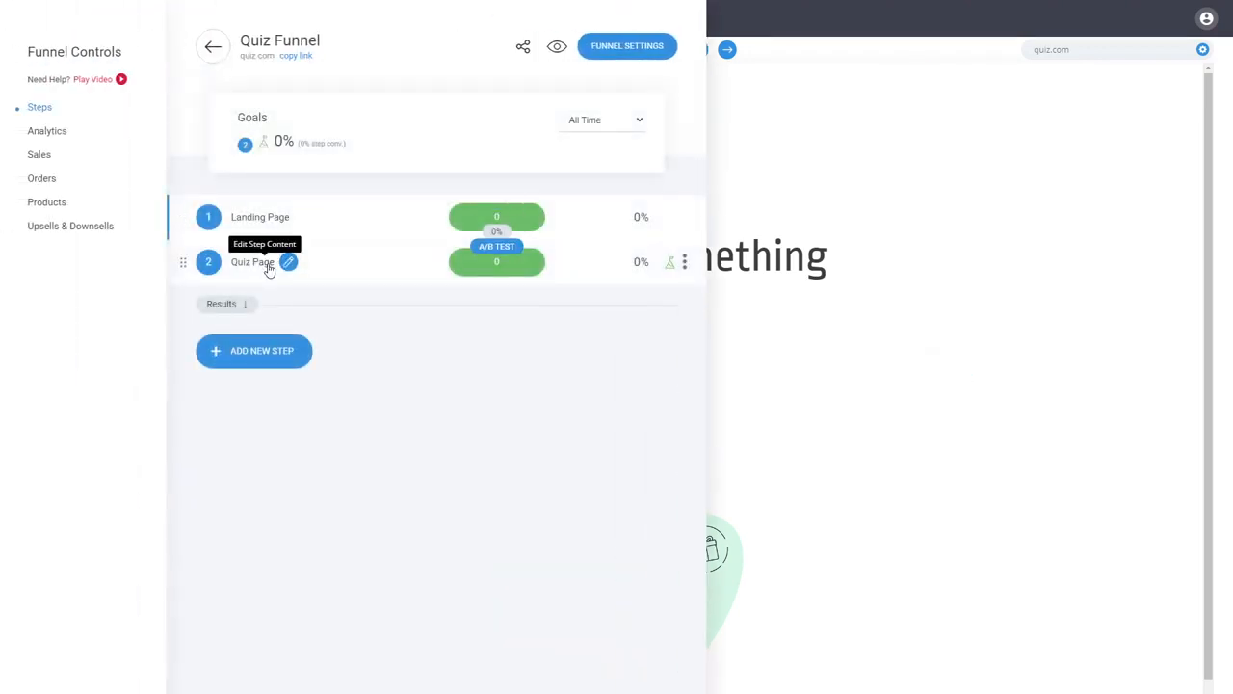
{"action": "left_click", "coordinate": [843, 302]}
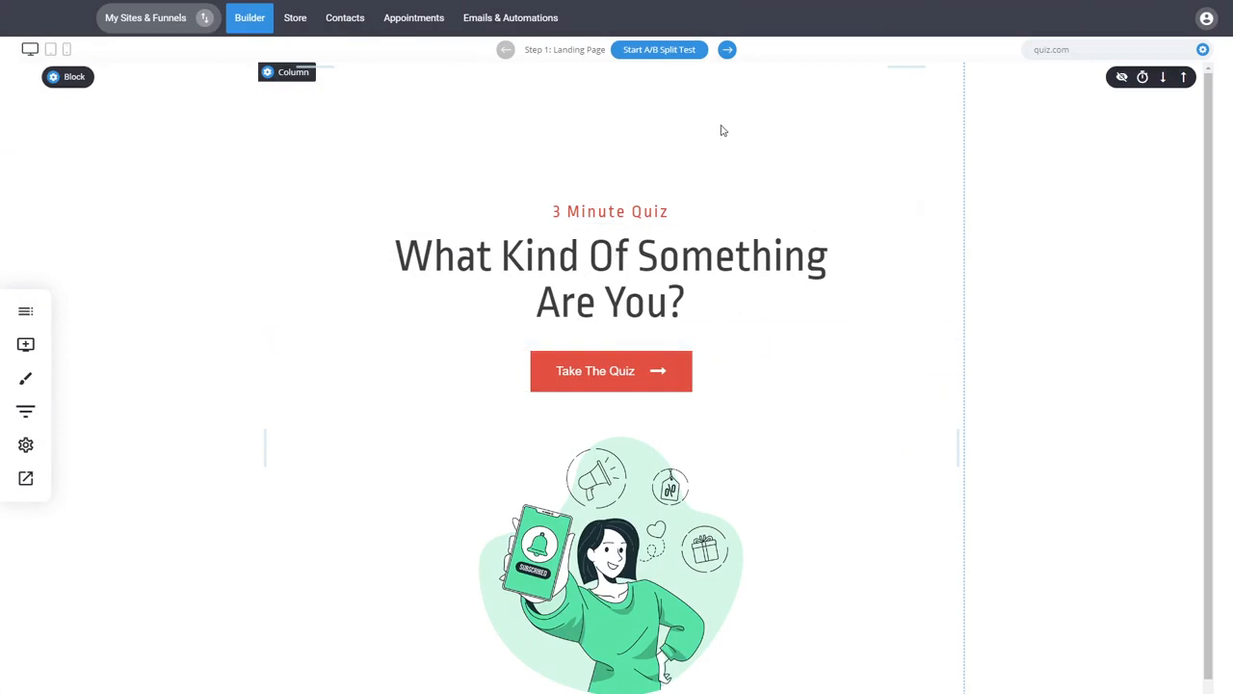
{"action": "left_click", "coordinate": [732, 53]}
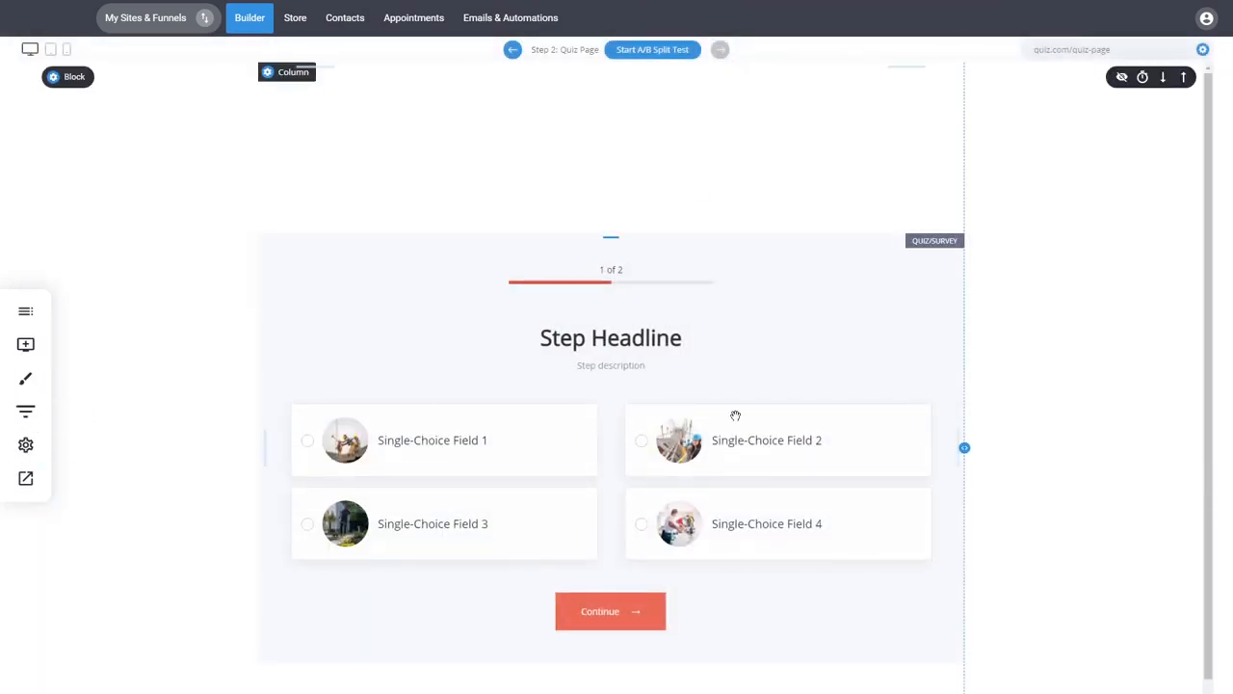
{"action": "left_click", "coordinate": [699, 340]}
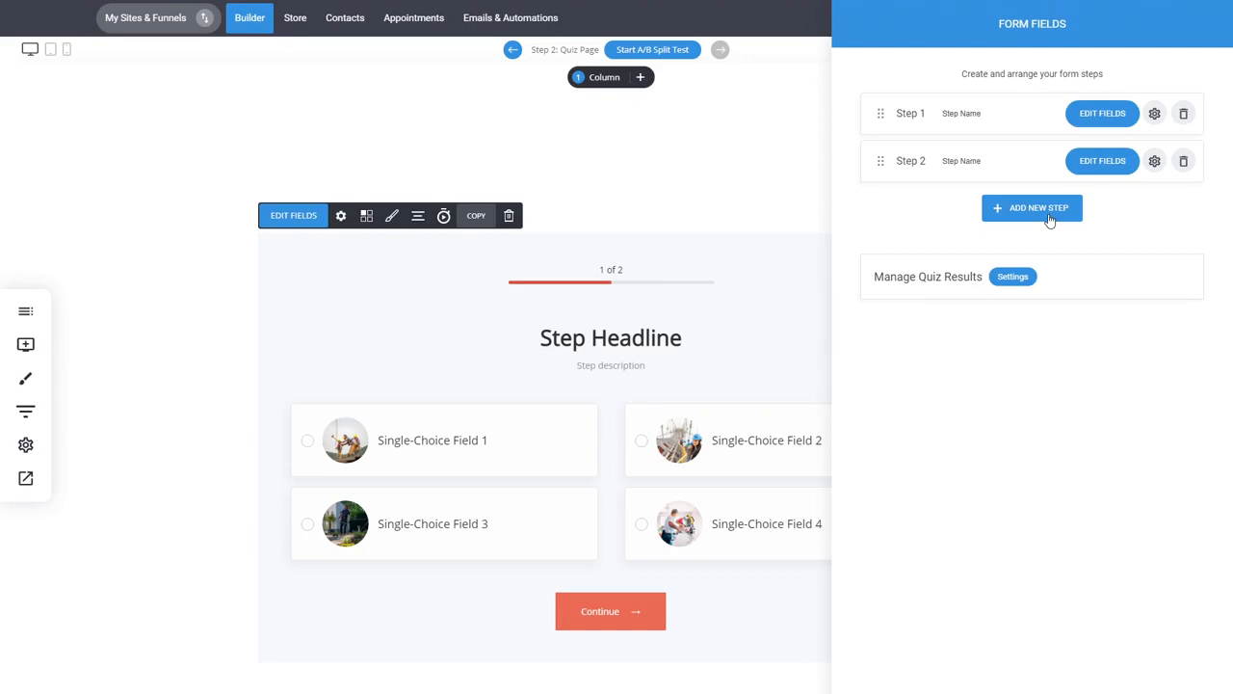
{"action": "left_click", "coordinate": [1108, 114]}
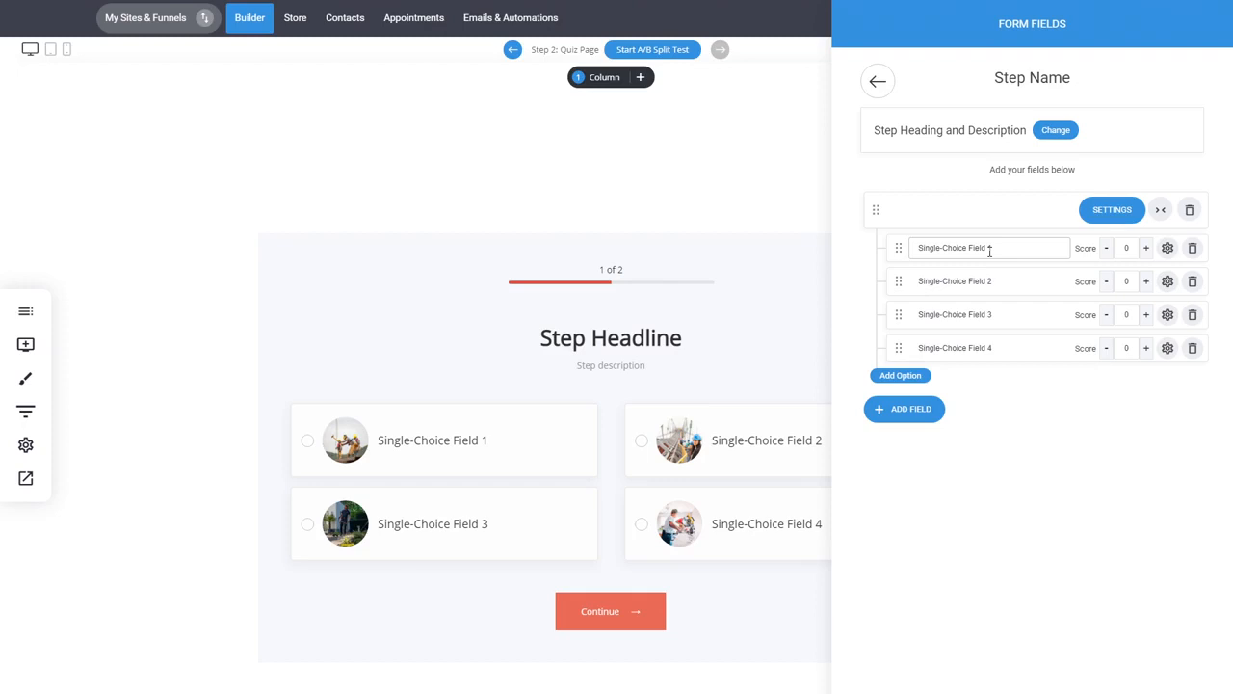
- Style the single-choice field as stacked option boxes with images fit in a square and the radio/checkbox icon hidden
{"action": "left_click", "coordinate": [1100, 213]}
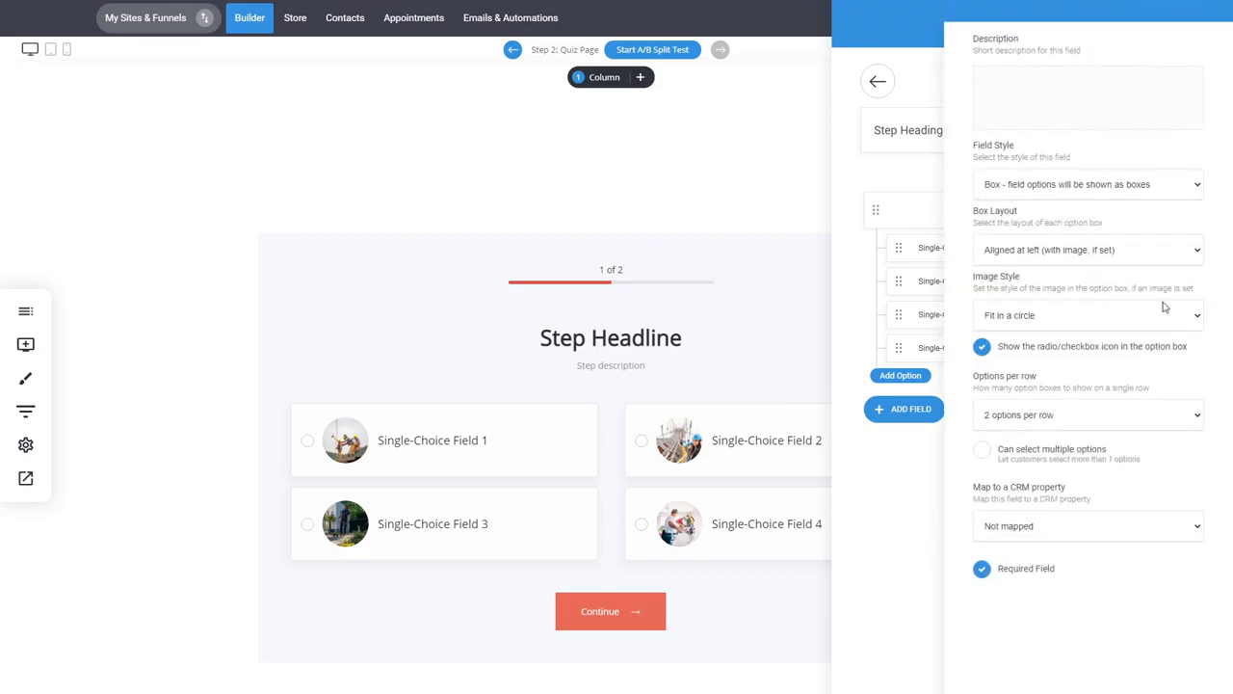
{"action": "left_click", "coordinate": [1104, 351]}
{"action": "left_click", "coordinate": [1080, 322]}
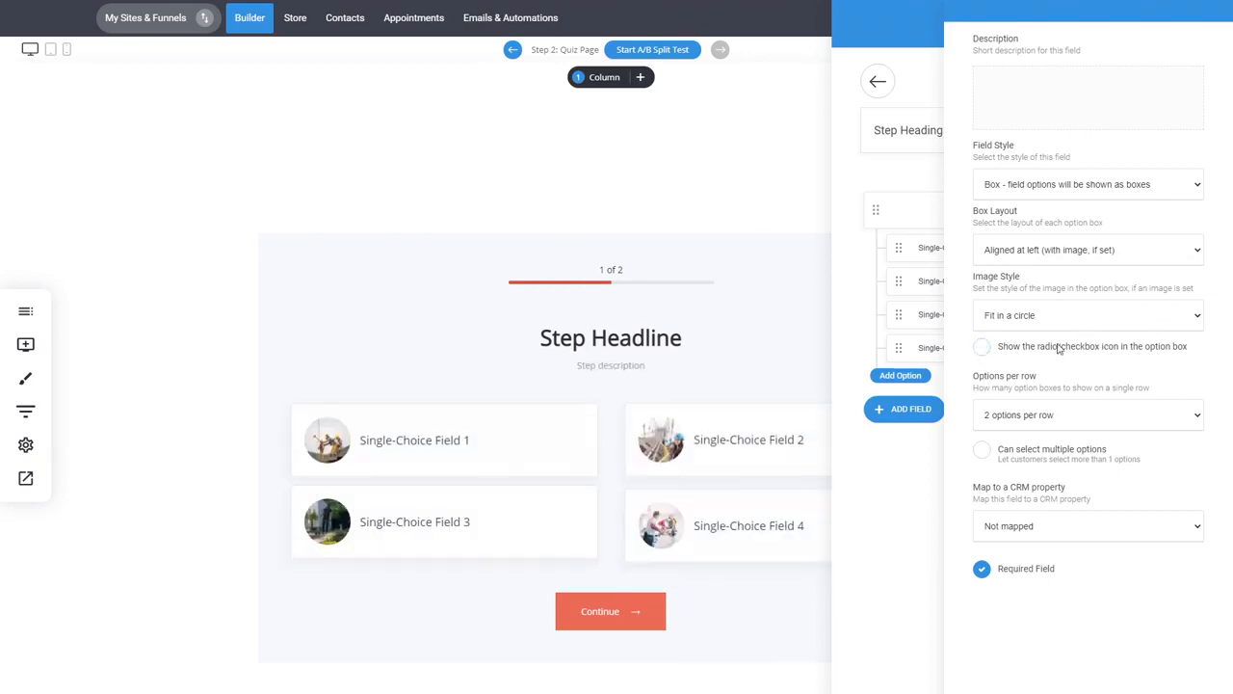
{"action": "left_click", "coordinate": [1054, 337]}
{"action": "left_click", "coordinate": [1052, 254]}
{"action": "left_click", "coordinate": [1033, 281]}
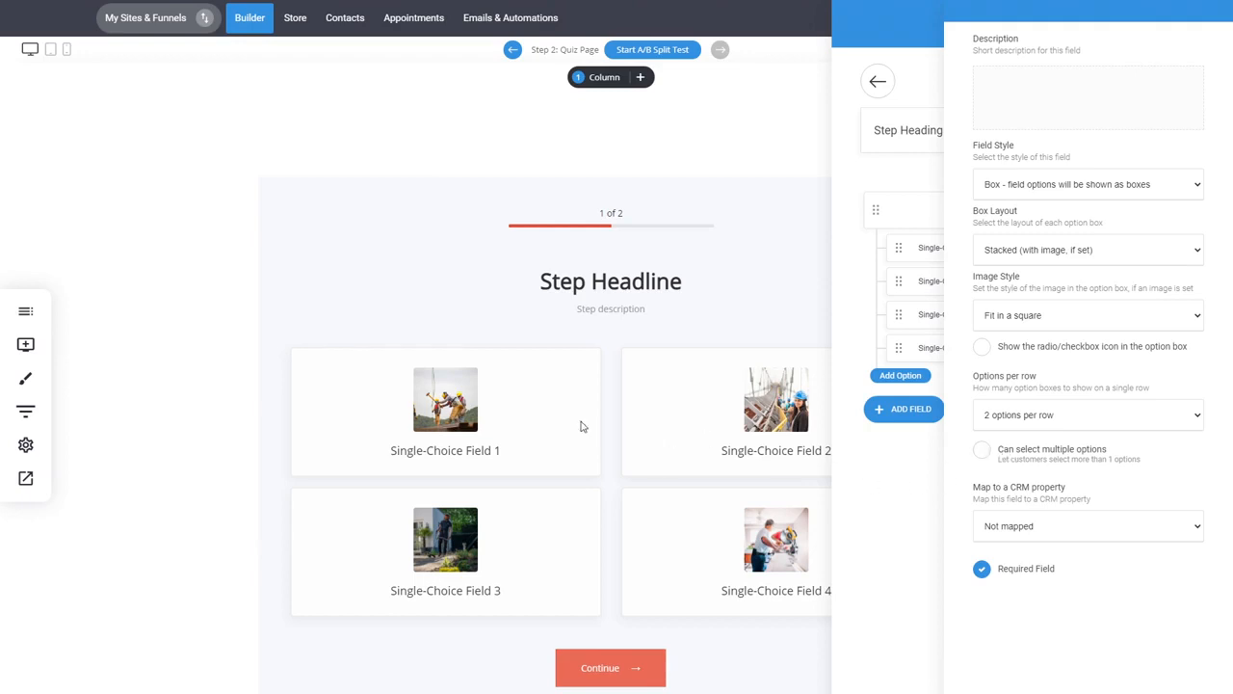
{"action": "left_click", "coordinate": [886, 505]}
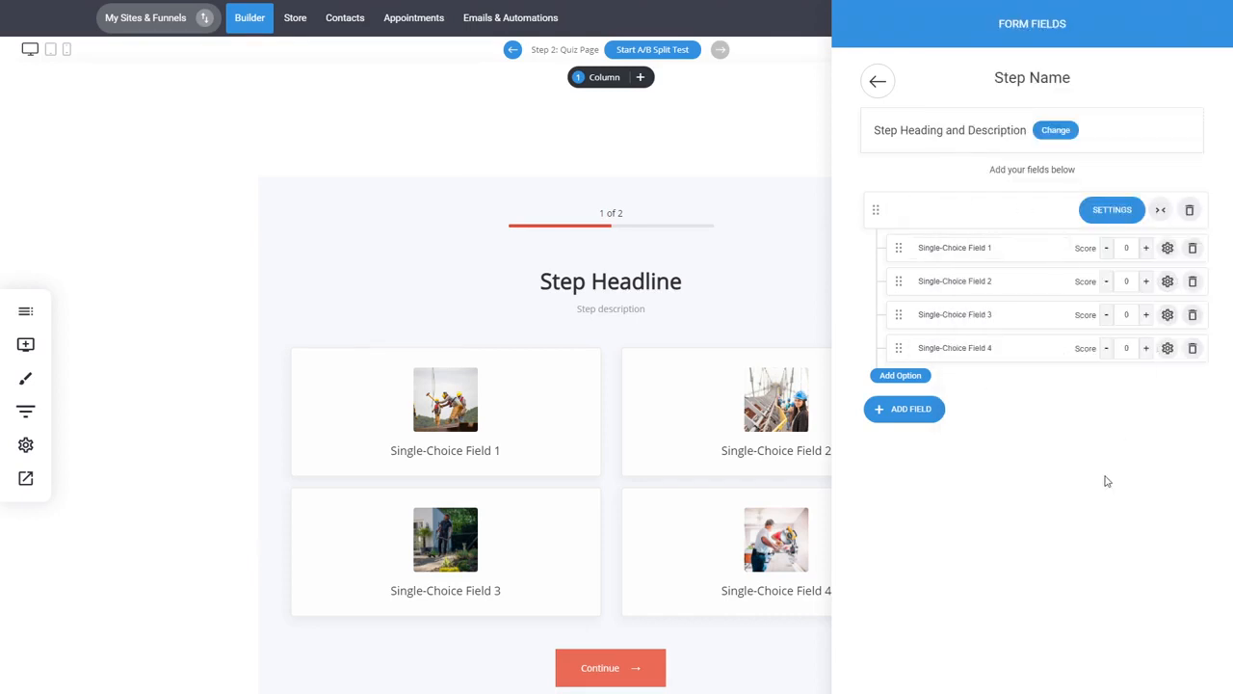
- Add a Rating / Score field to the quiz step and place it above the single-choice field
{"action": "left_click", "coordinate": [905, 413]}
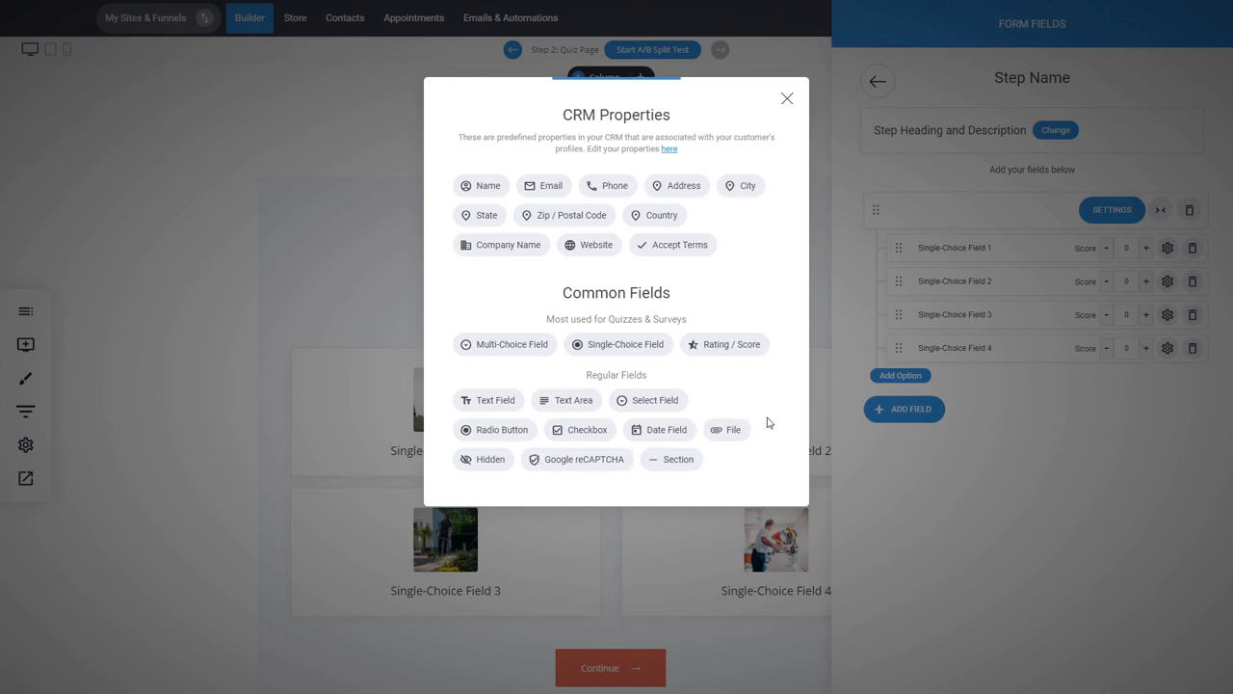
{"action": "left_click", "coordinate": [730, 347]}
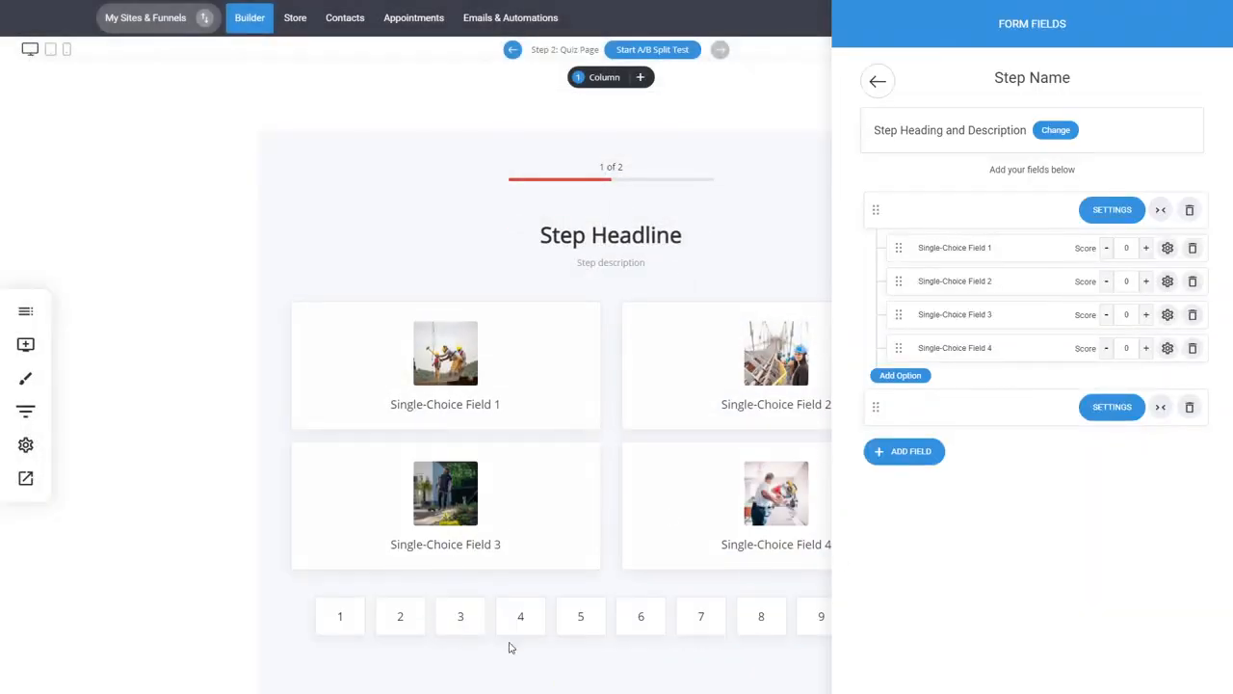
{"action": "left_click", "coordinate": [1115, 410]}
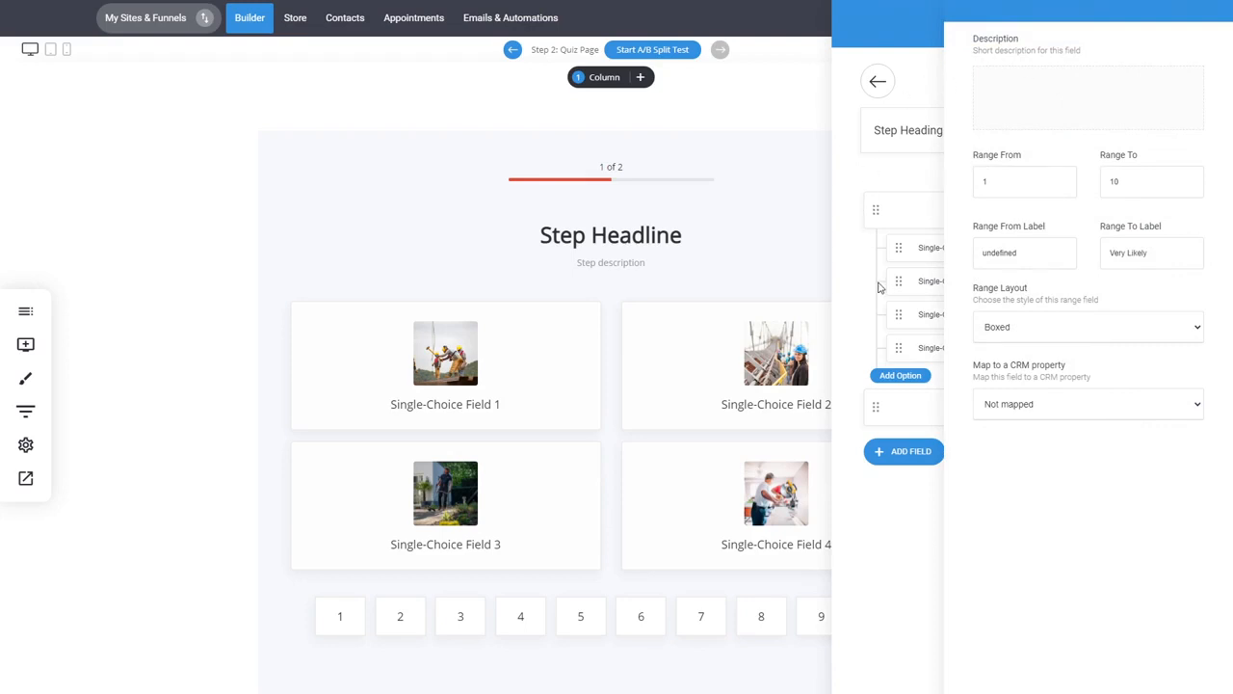
{"action": "left_click", "coordinate": [884, 531]}
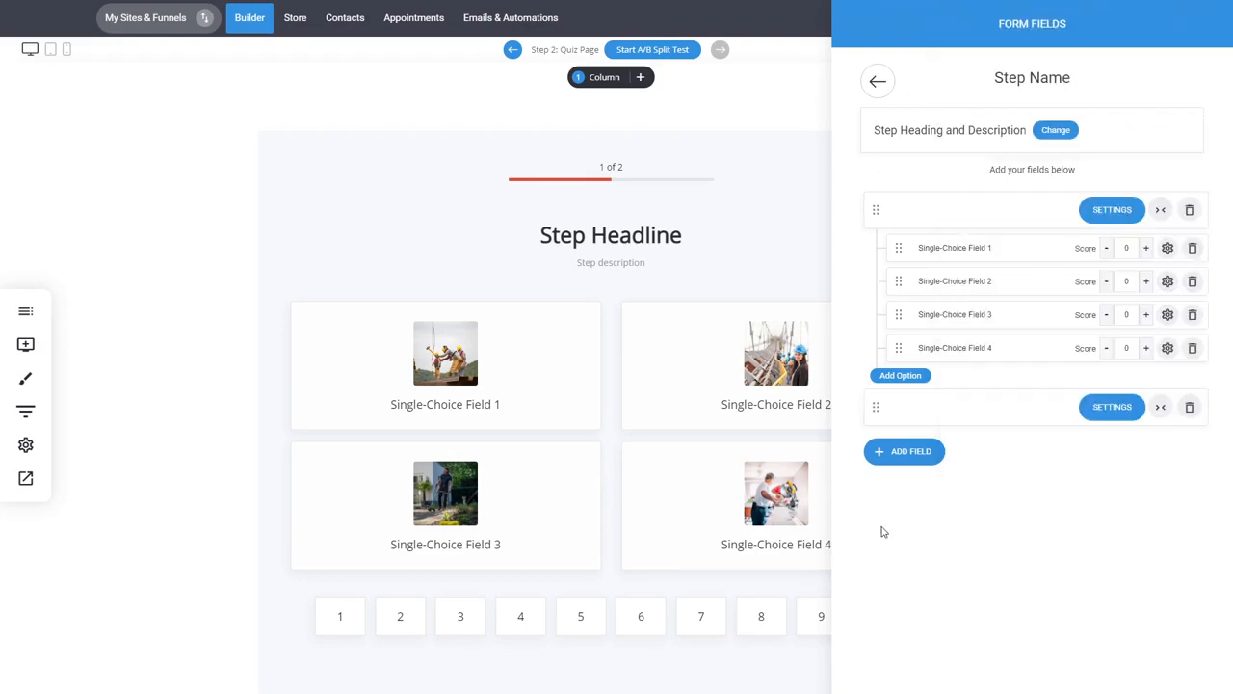
{"action": "left_click_drag", "start_coordinate": [874, 408], "coordinate": [887, 216]}
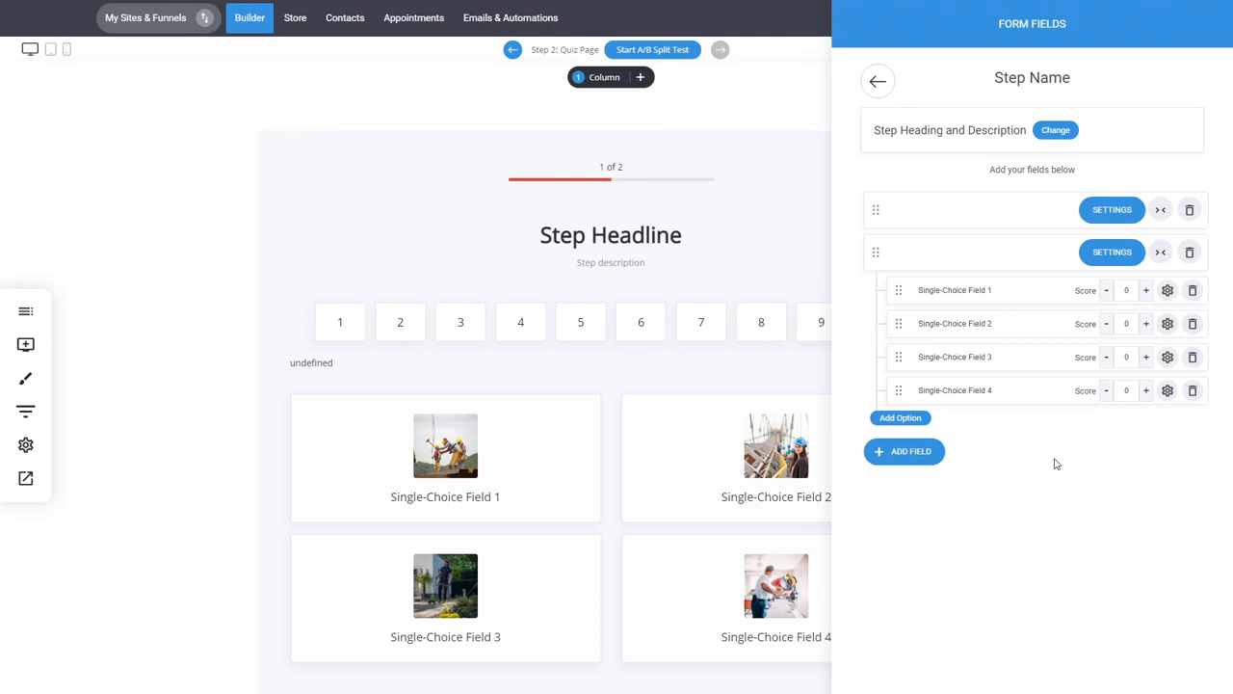
- Set the score of the Single-Choice Field 2 option to 3
{"action": "left_click", "coordinate": [1145, 328]}
{"action": "left_click", "coordinate": [1145, 329]}
{"action": "left_click", "coordinate": [1144, 329]}
- Enable adding a tag and skipping to the end when the Single-Choice Field 2 option is selected
{"action": "left_click", "coordinate": [1167, 323]}
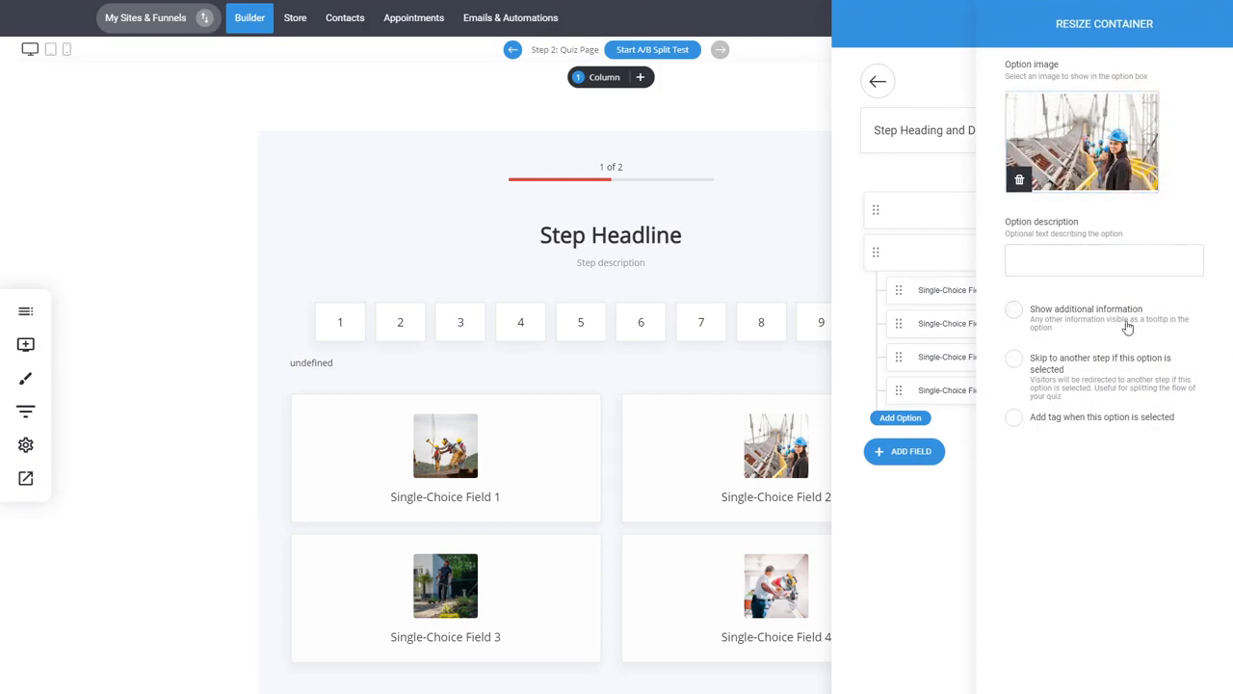
{"action": "left_click", "coordinate": [1086, 425]}
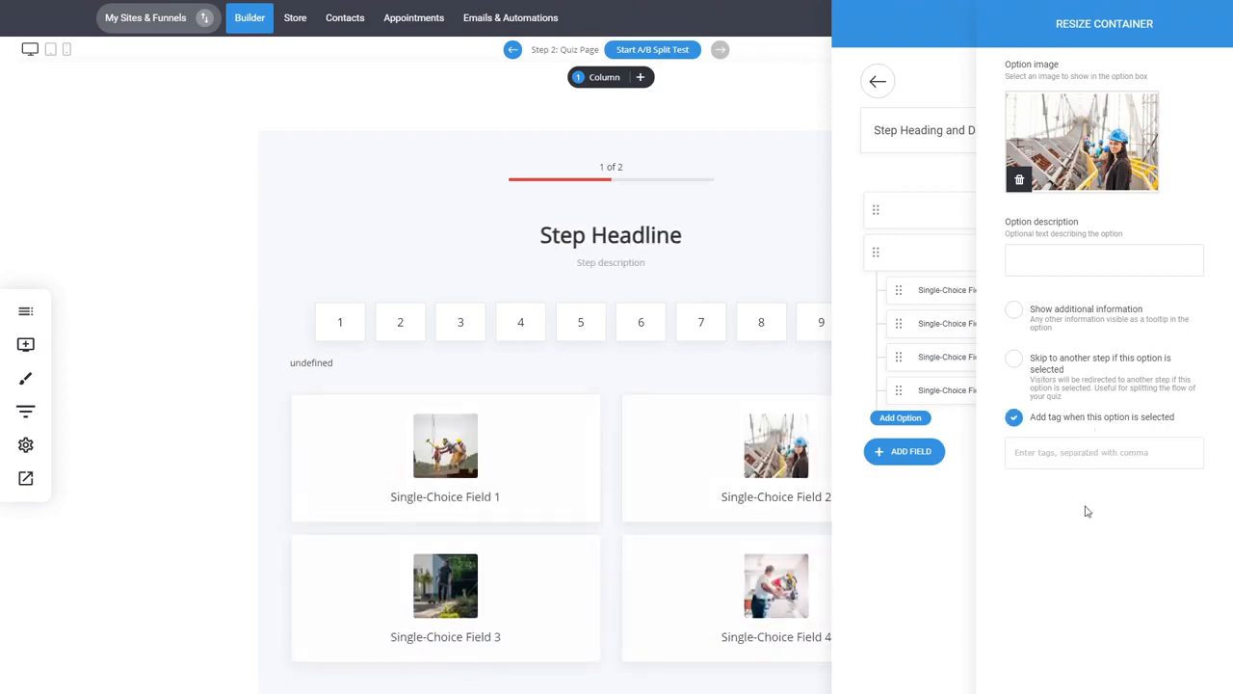
{"action": "left_click", "coordinate": [1065, 375]}
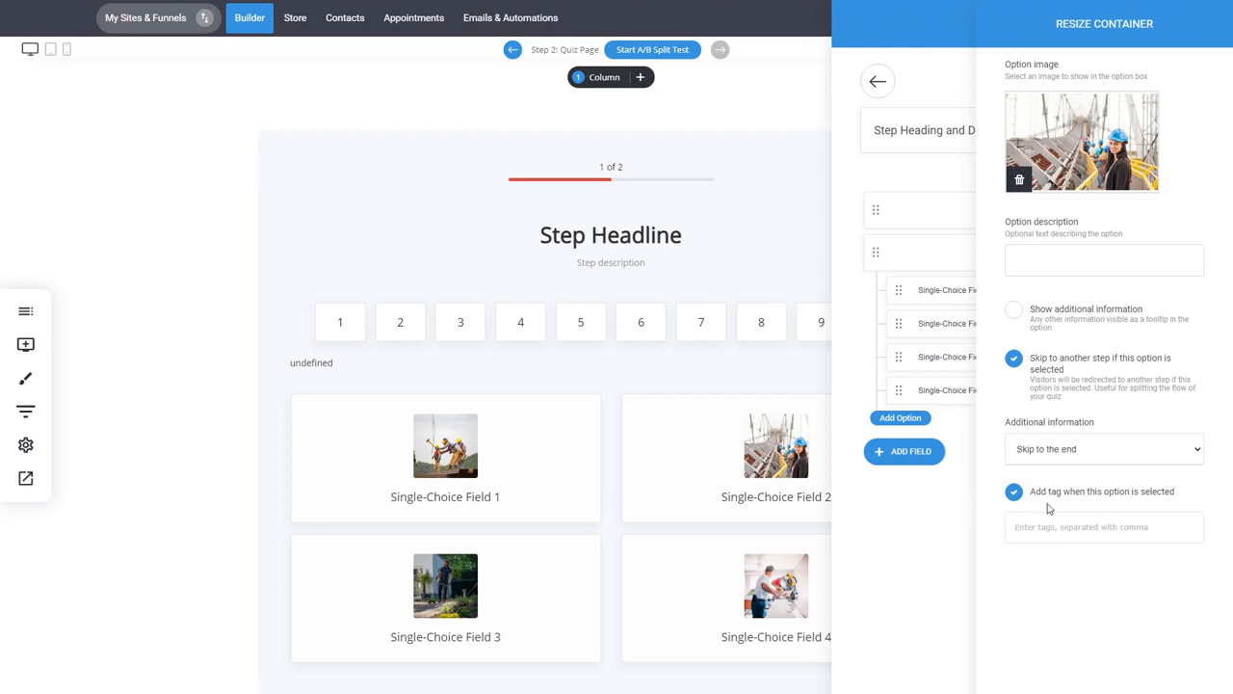
{"action": "left_click", "coordinate": [905, 576]}
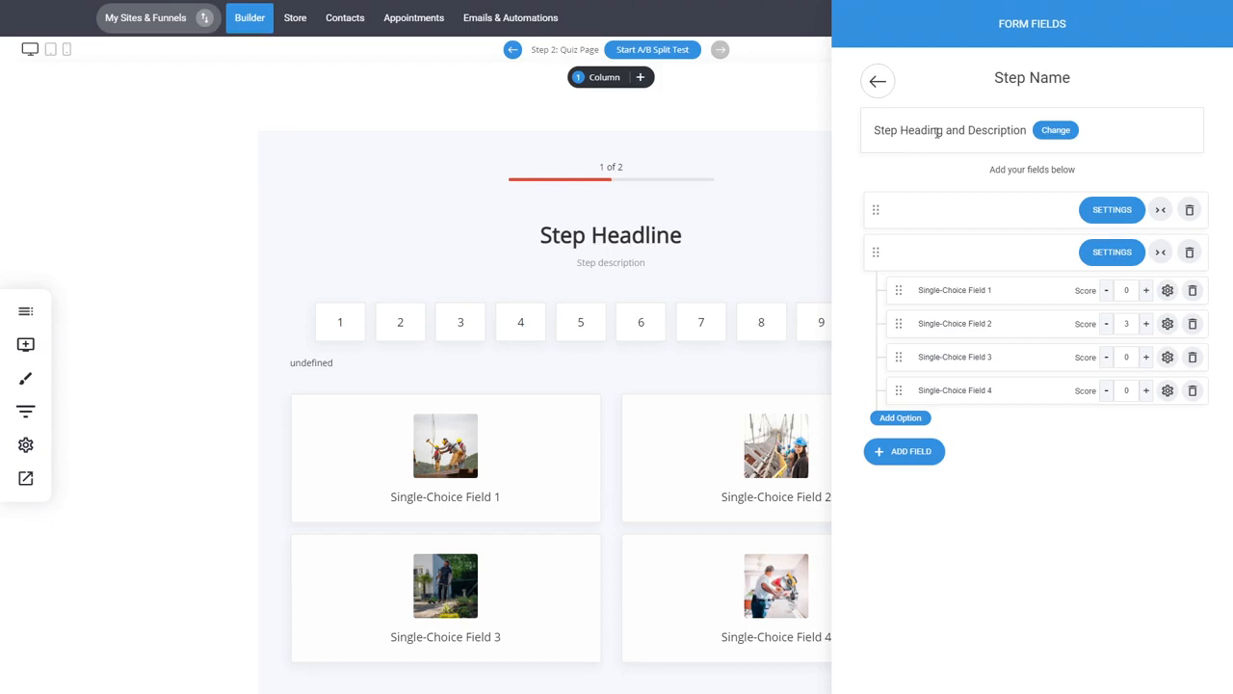
- Change the quiz step's heading to "Step Headline Step Headline" by duplicating its text
{"action": "left_click", "coordinate": [1056, 131]}
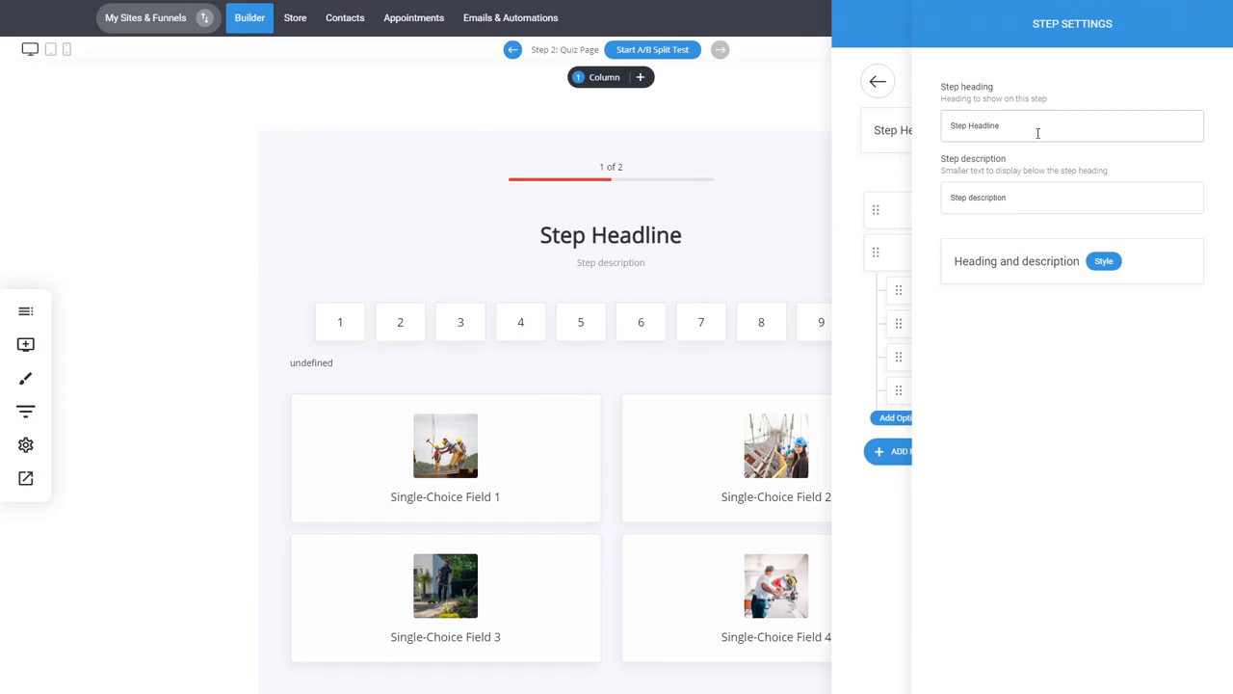
{"action": "left_click_drag", "start_coordinate": [1038, 134], "coordinate": [941, 136]}
{"action": "key", "text": "ctrl+c"}
{"action": "left_click", "coordinate": [1024, 130]}
{"action": "key", "text": "ctrl+v"}
{"action": "left_click", "coordinate": [1016, 426]}
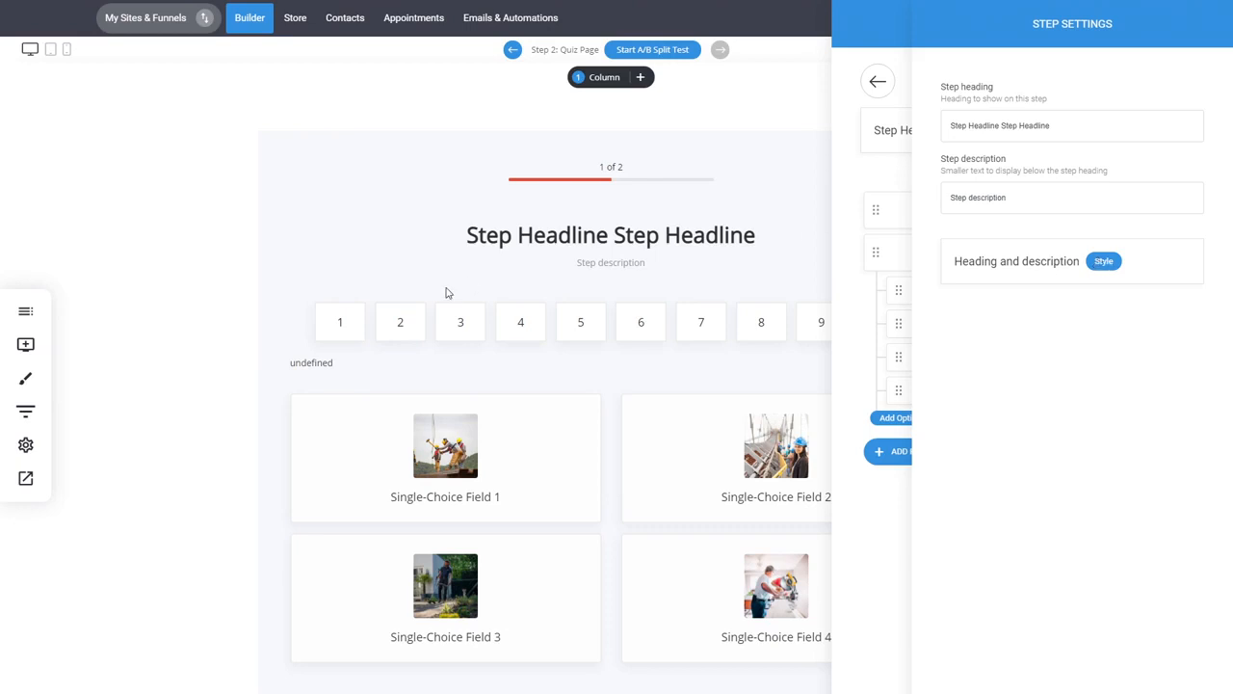
- Set the step heading's size to 49px and its title font to Times New Roman
{"action": "left_click", "coordinate": [1108, 265]}
{"action": "left_click_drag", "start_coordinate": [1078, 278], "coordinate": [1103, 279]}
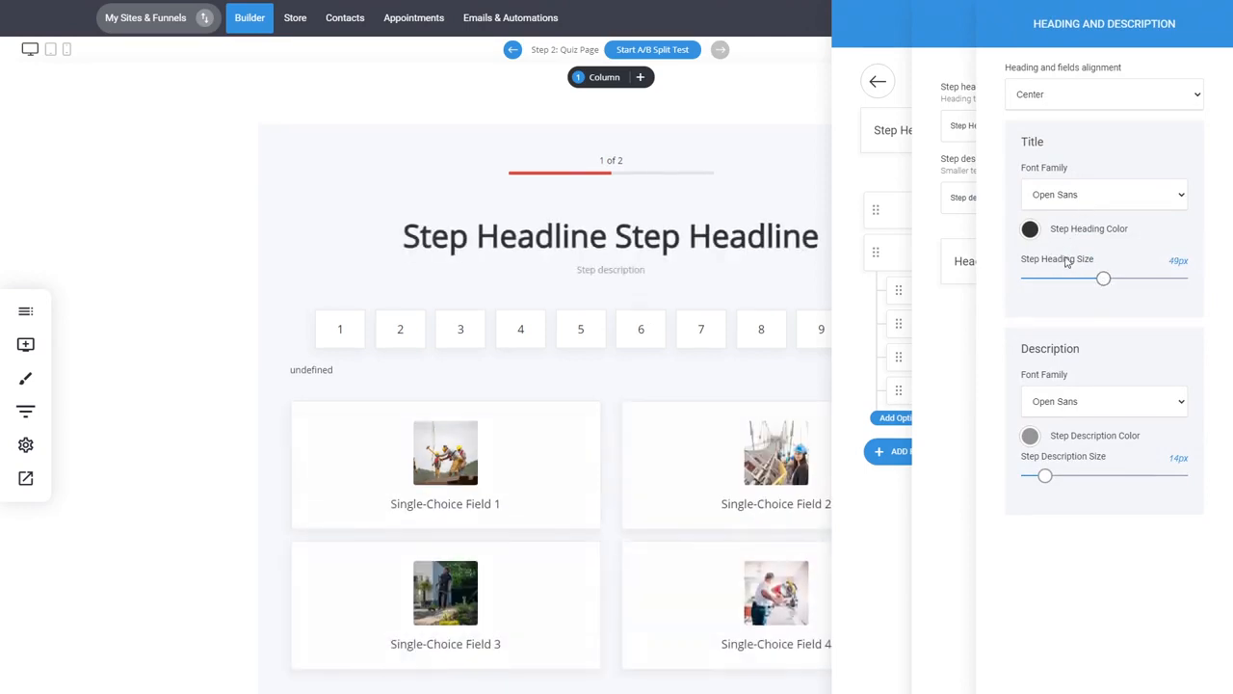
{"action": "left_click", "coordinate": [1072, 348]}
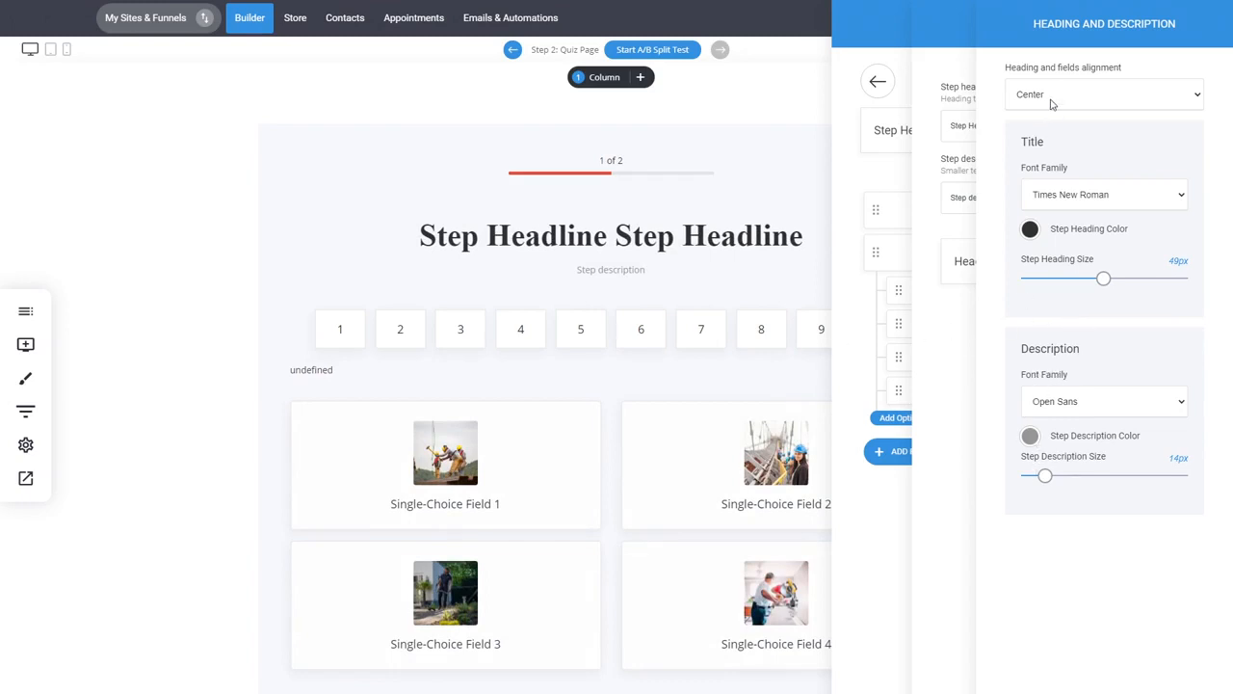
{"action": "left_click", "coordinate": [950, 347]}
{"action": "left_click", "coordinate": [886, 349]}
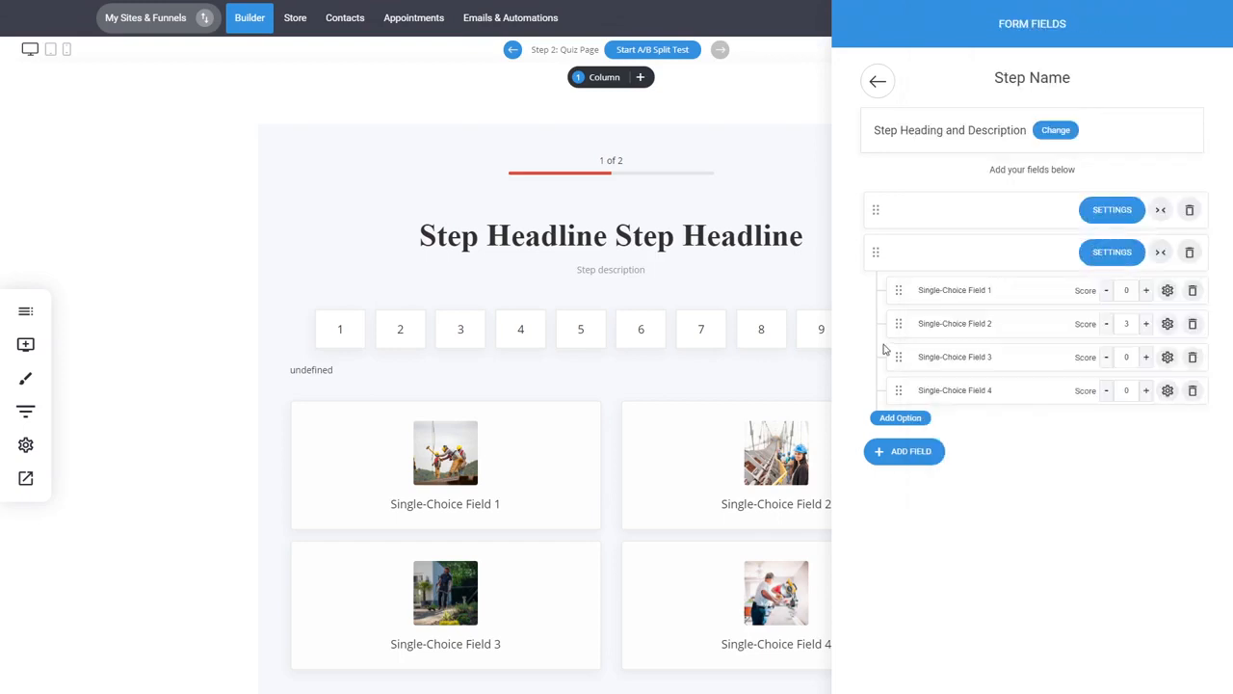
- Return to the form's step list and review the quiz results settings for what visitors see after submitting
{"action": "left_click", "coordinate": [879, 87]}
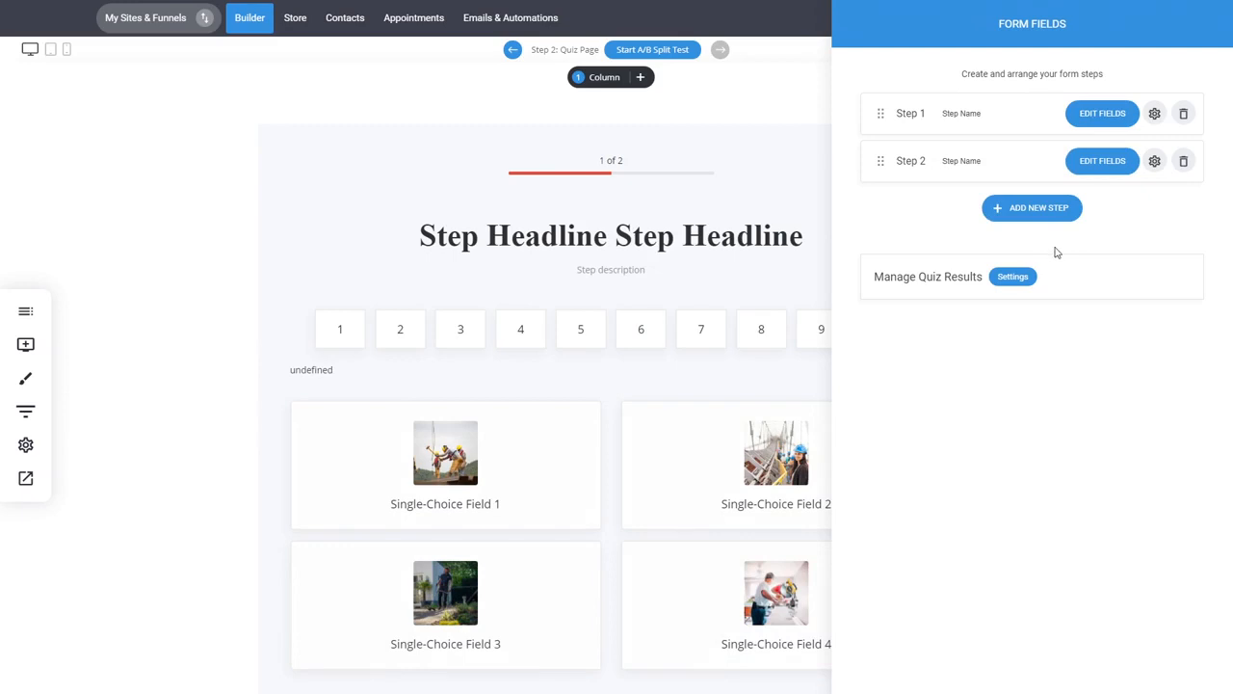
{"action": "left_click", "coordinate": [1017, 278]}
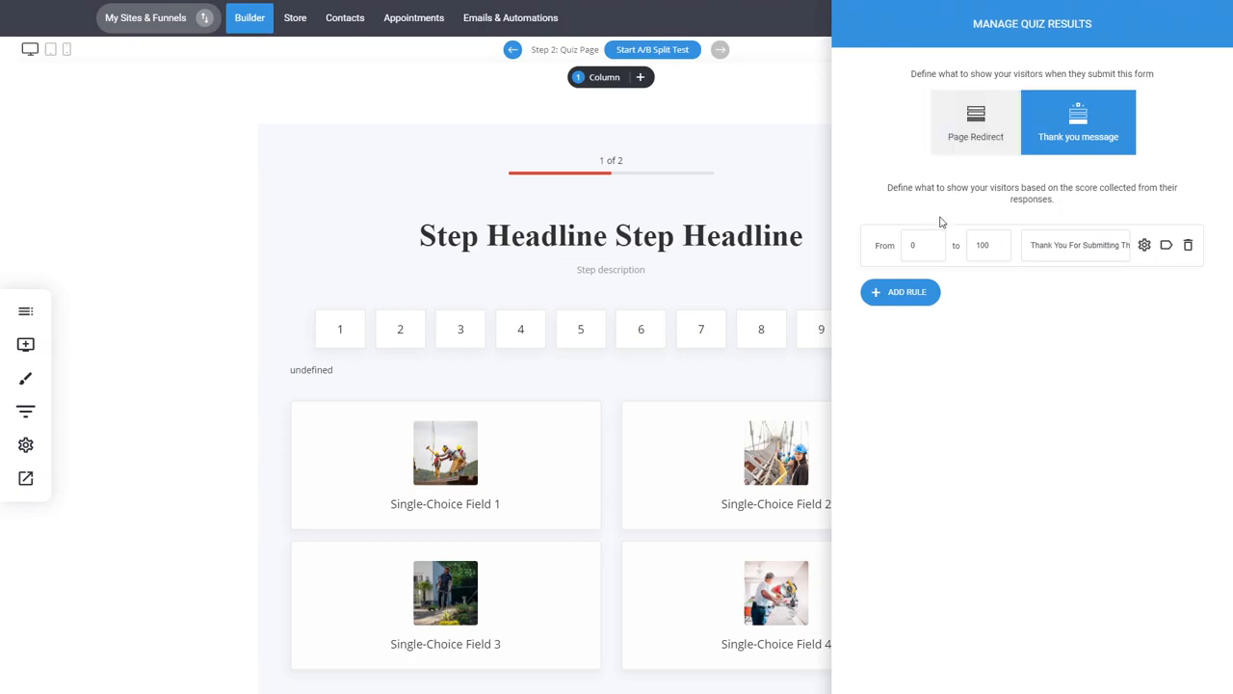
{"action": "left_click", "coordinate": [708, 262]}
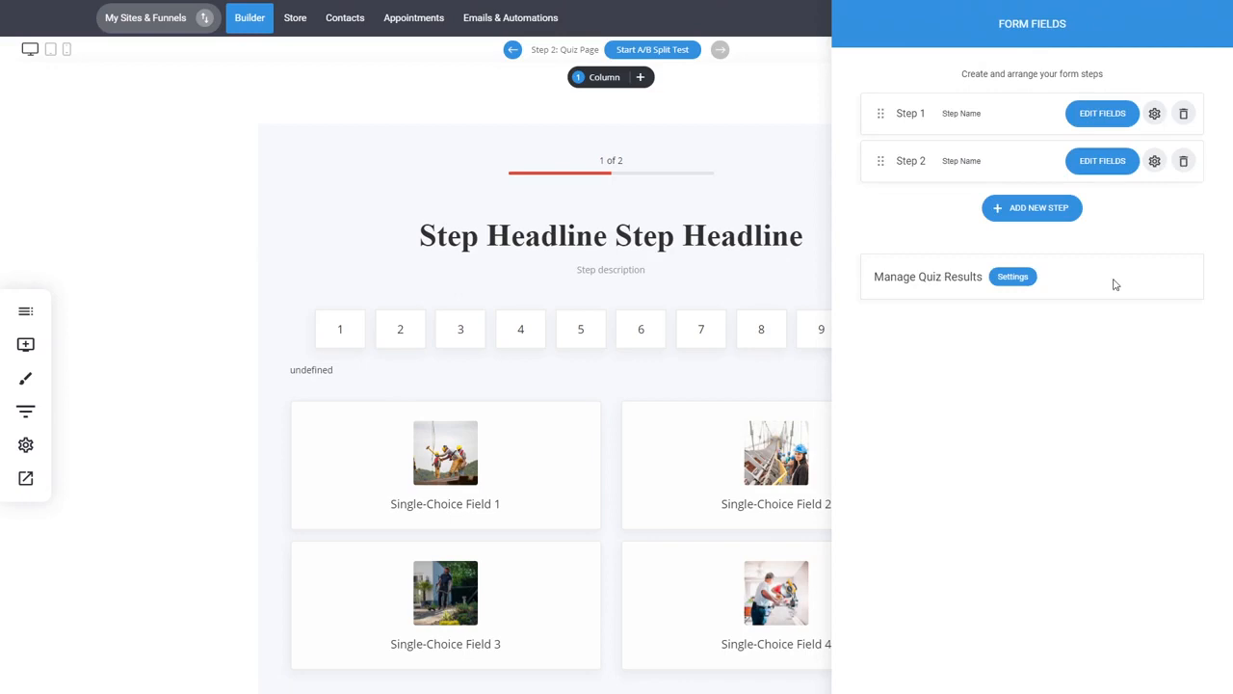
{"action": "left_click", "coordinate": [718, 230]}
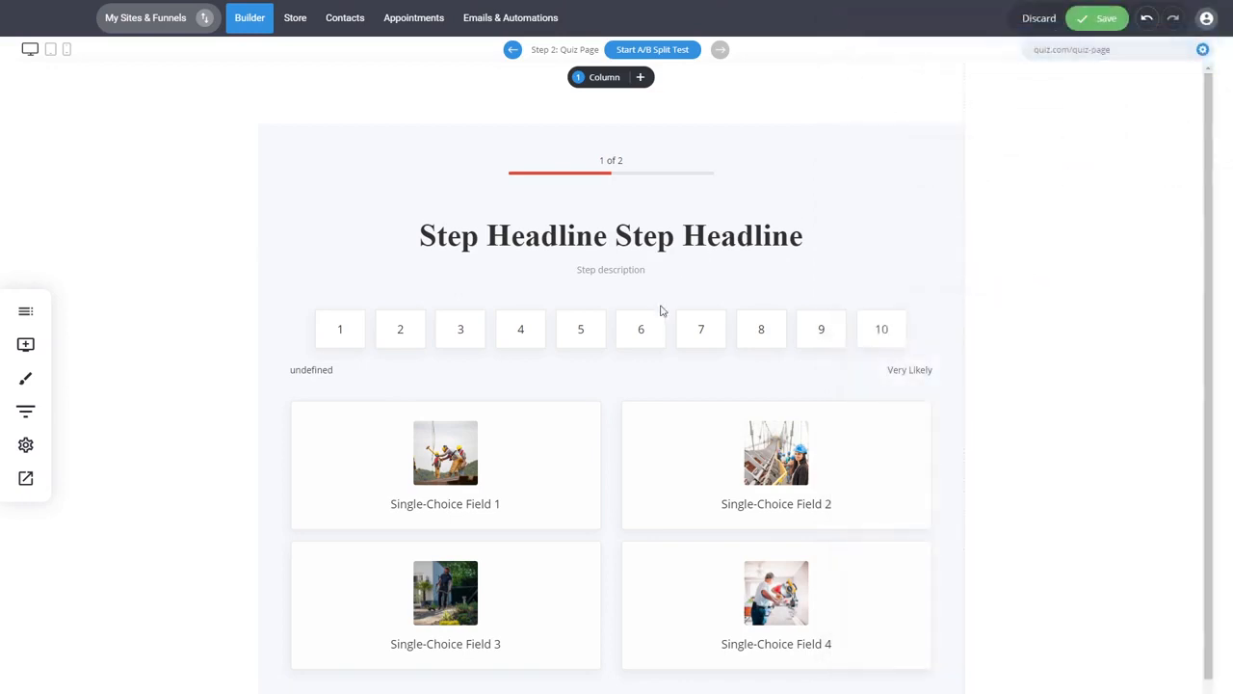
- Review the quiz form's general settings for notifications, progress display, button texts and email marketing
{"action": "left_click", "coordinate": [449, 242]}
{"action": "left_click", "coordinate": [341, 107]}
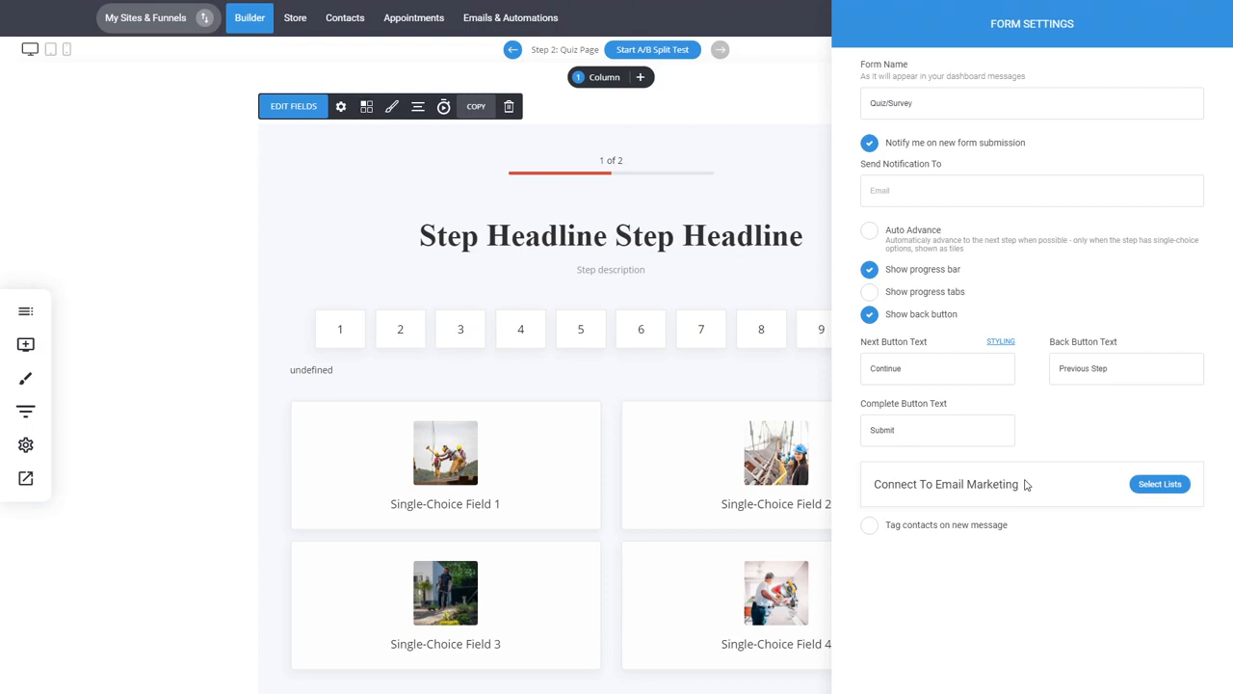
{"action": "left_click", "coordinate": [578, 376]}
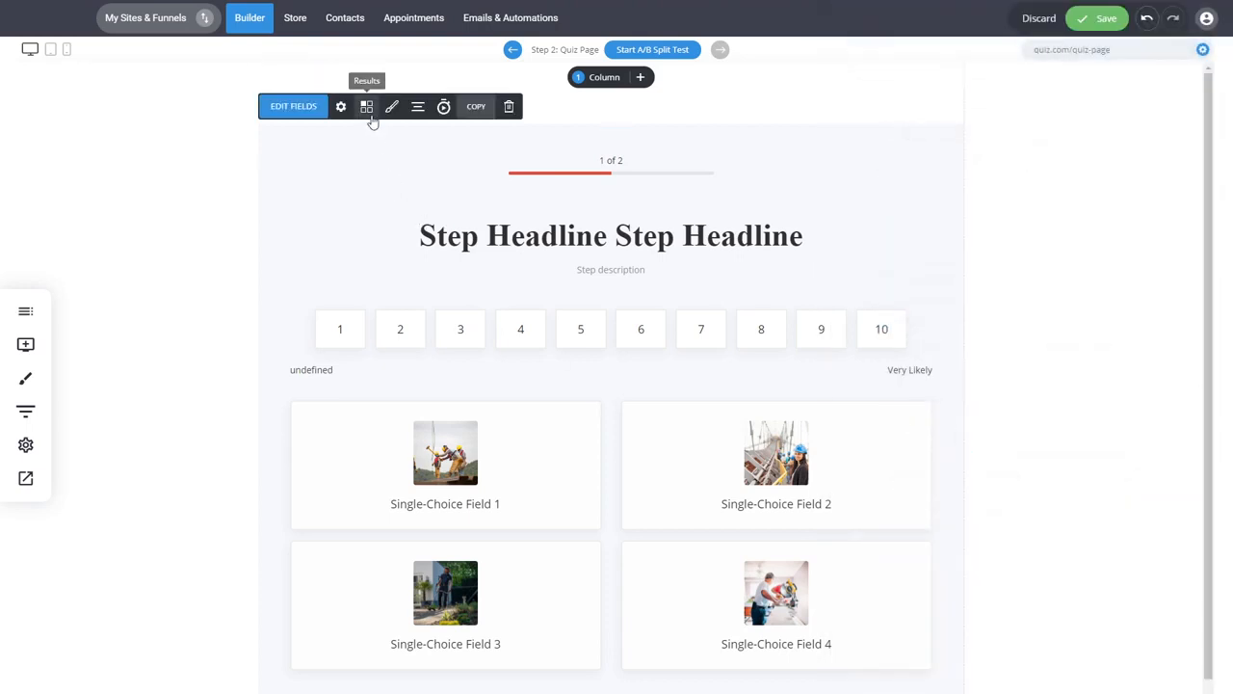
- Change the quiz's background color to light blue-grey E5E8F4 in the quiz styling
{"action": "left_click", "coordinate": [393, 114]}
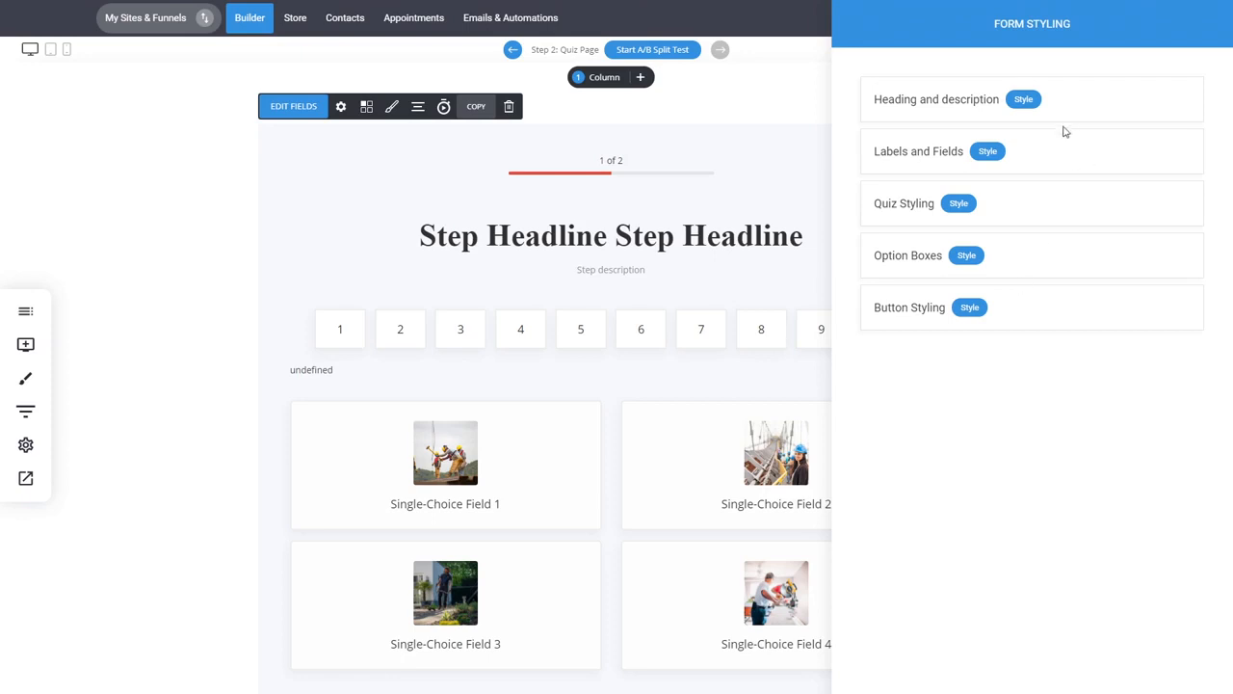
{"action": "left_click", "coordinate": [1024, 100]}
{"action": "left_click", "coordinate": [906, 153]}
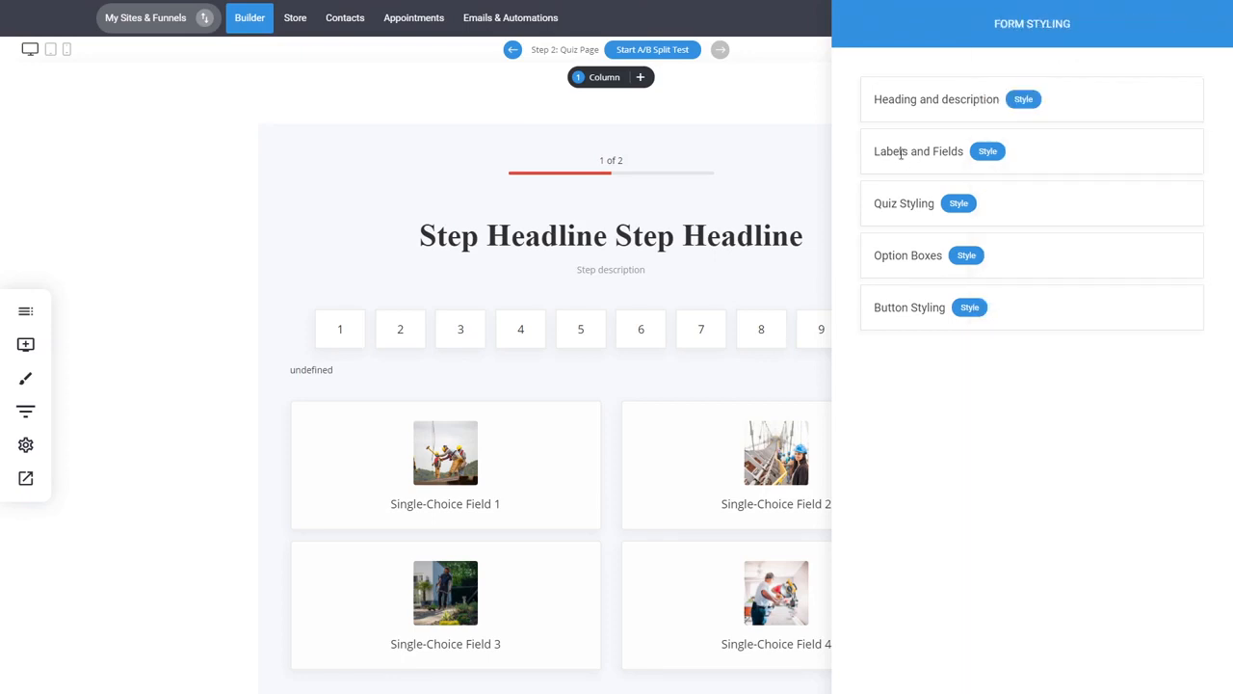
{"action": "left_click", "coordinate": [959, 203]}
{"action": "left_click", "coordinate": [1015, 73]}
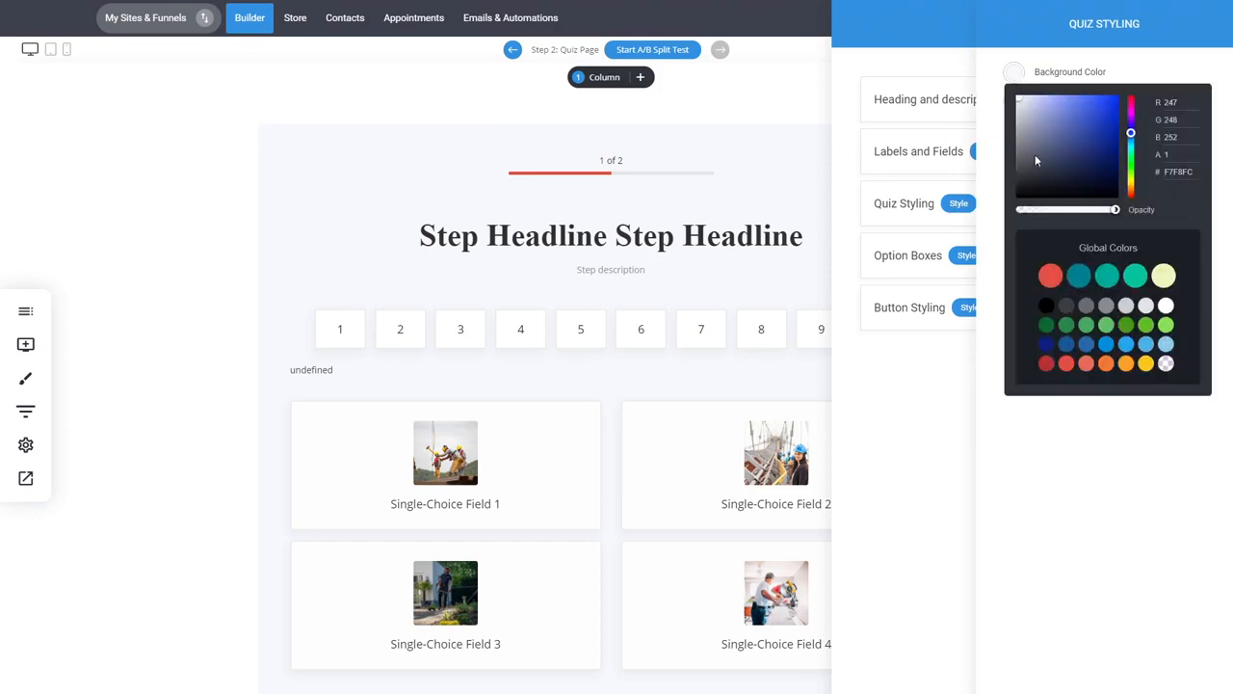
{"action": "left_click", "coordinate": [1027, 116]}
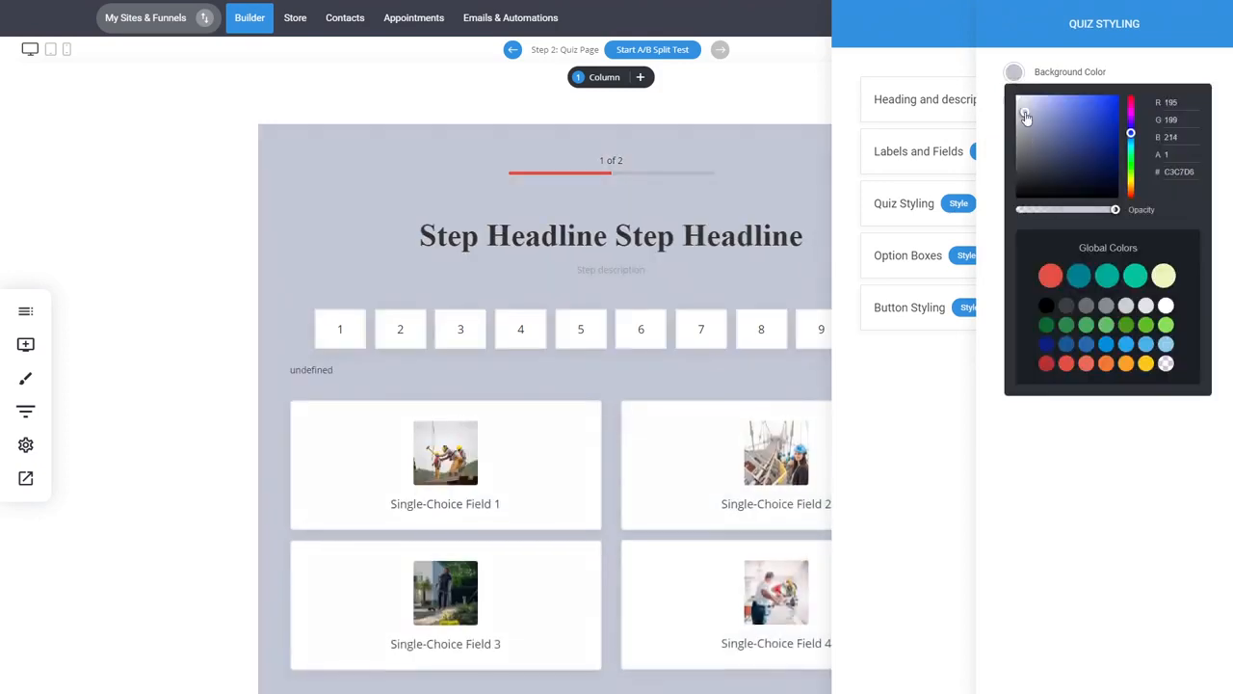
{"action": "left_click", "coordinate": [1022, 100]}
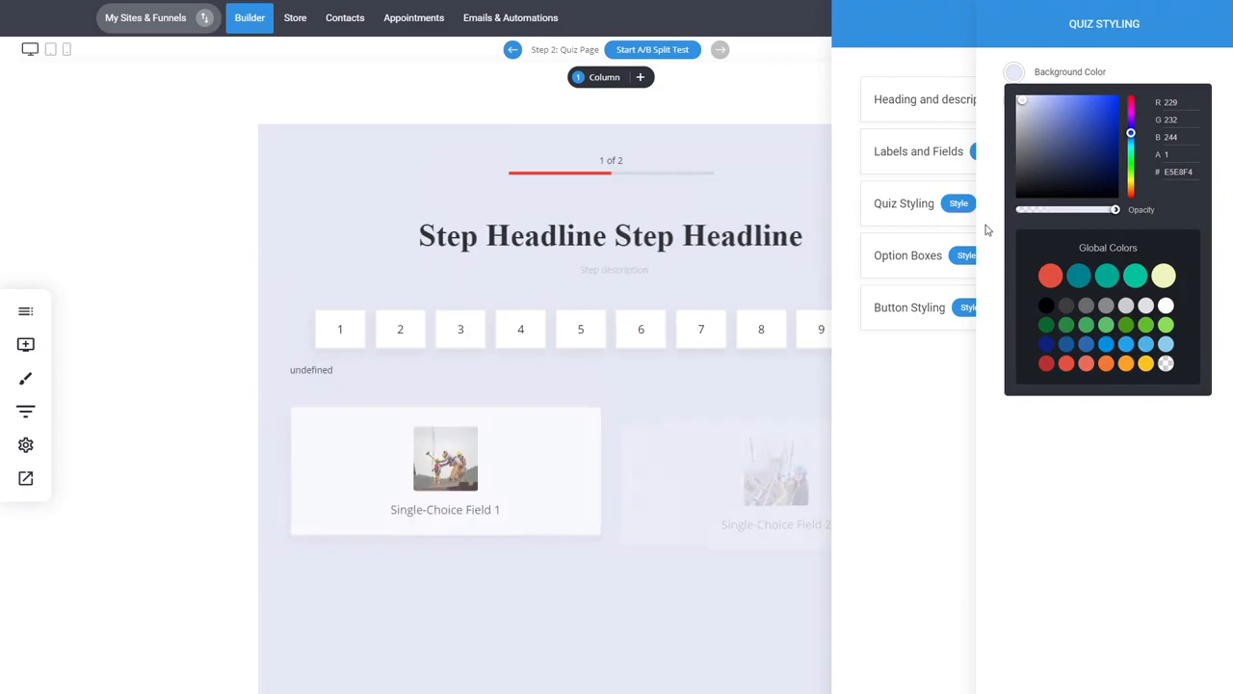
- Change the background color of the quiz's option boxes to a near-black navy in the form styling
{"action": "left_click", "coordinate": [936, 376]}
{"action": "left_click", "coordinate": [966, 255]}
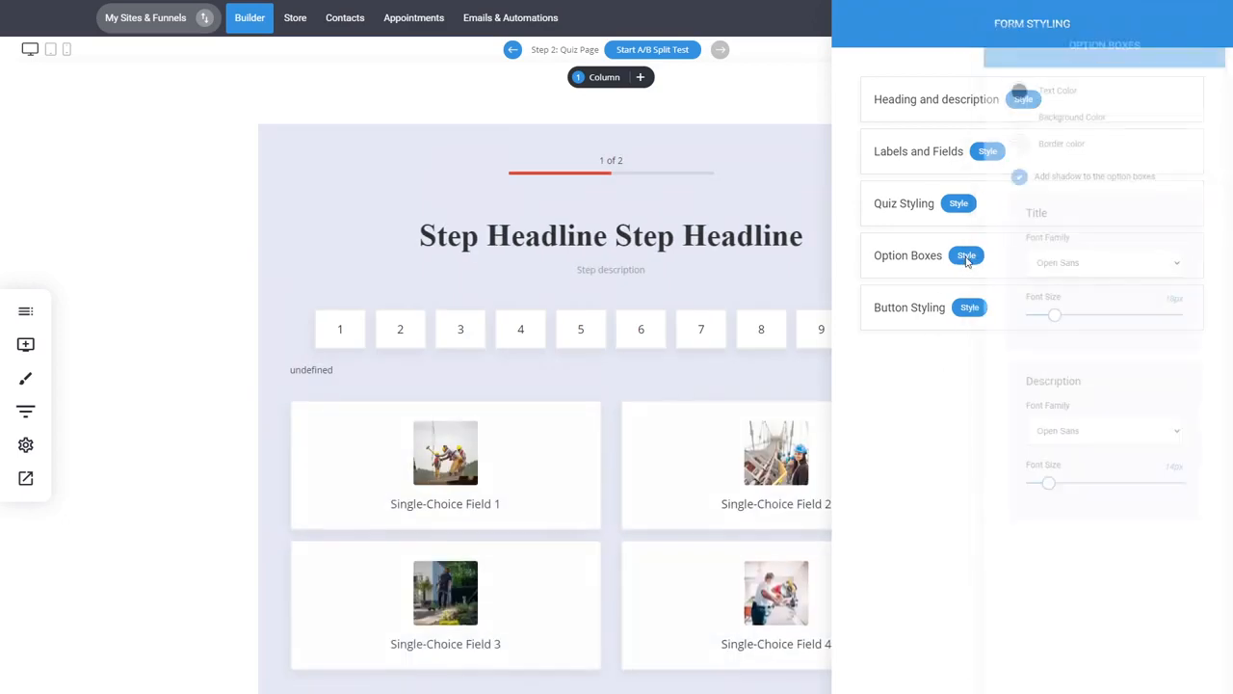
{"action": "left_click", "coordinate": [1014, 101]}
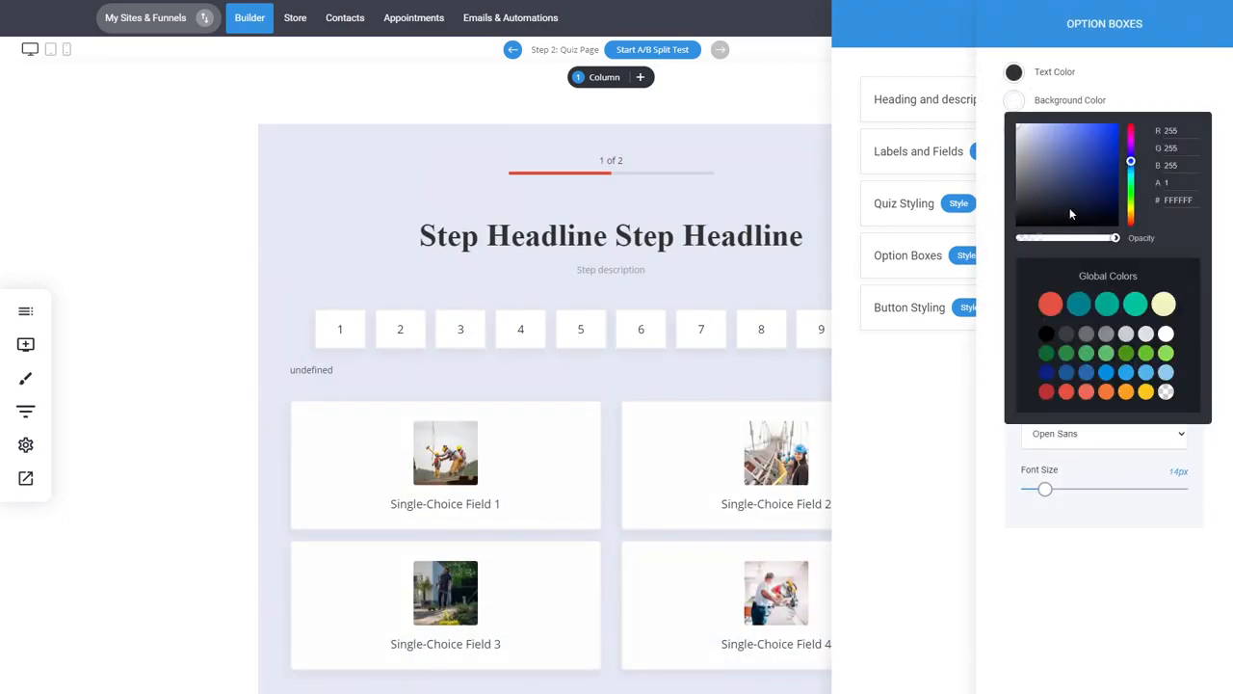
{"action": "left_click", "coordinate": [1058, 212]}
- Set the option boxes' text color to white FFFFFF and leave the form styling
{"action": "left_click", "coordinate": [1015, 75]}
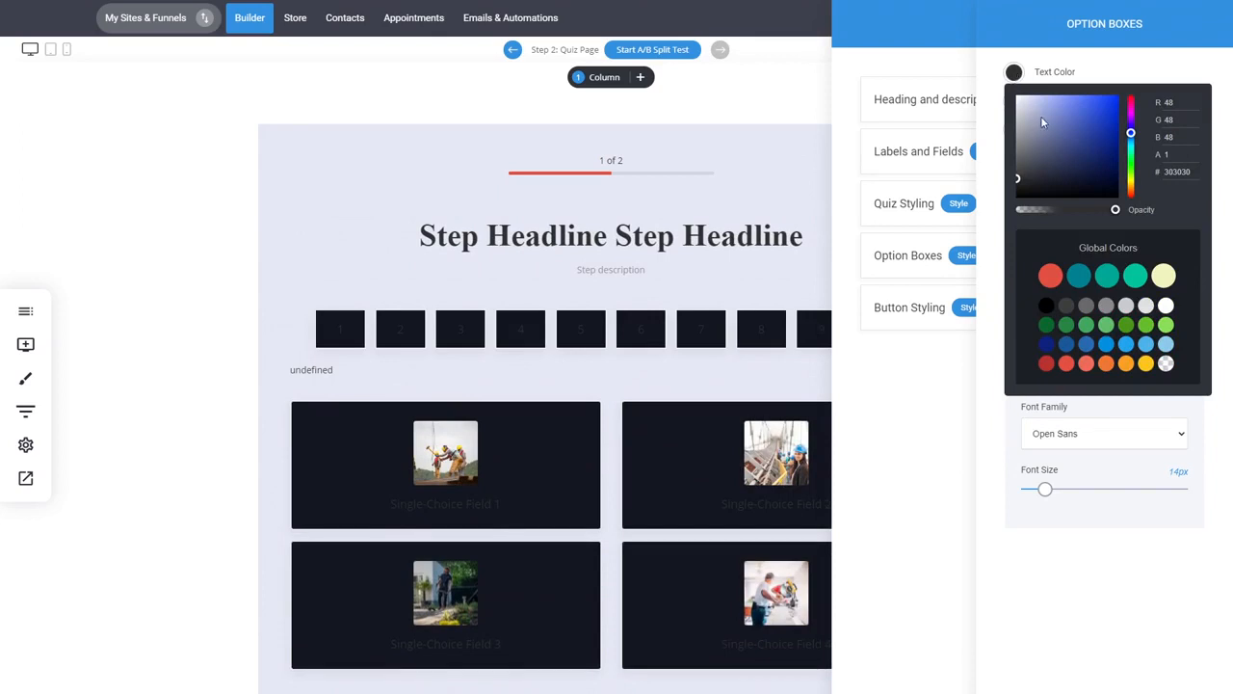
{"action": "left_click", "coordinate": [1017, 98]}
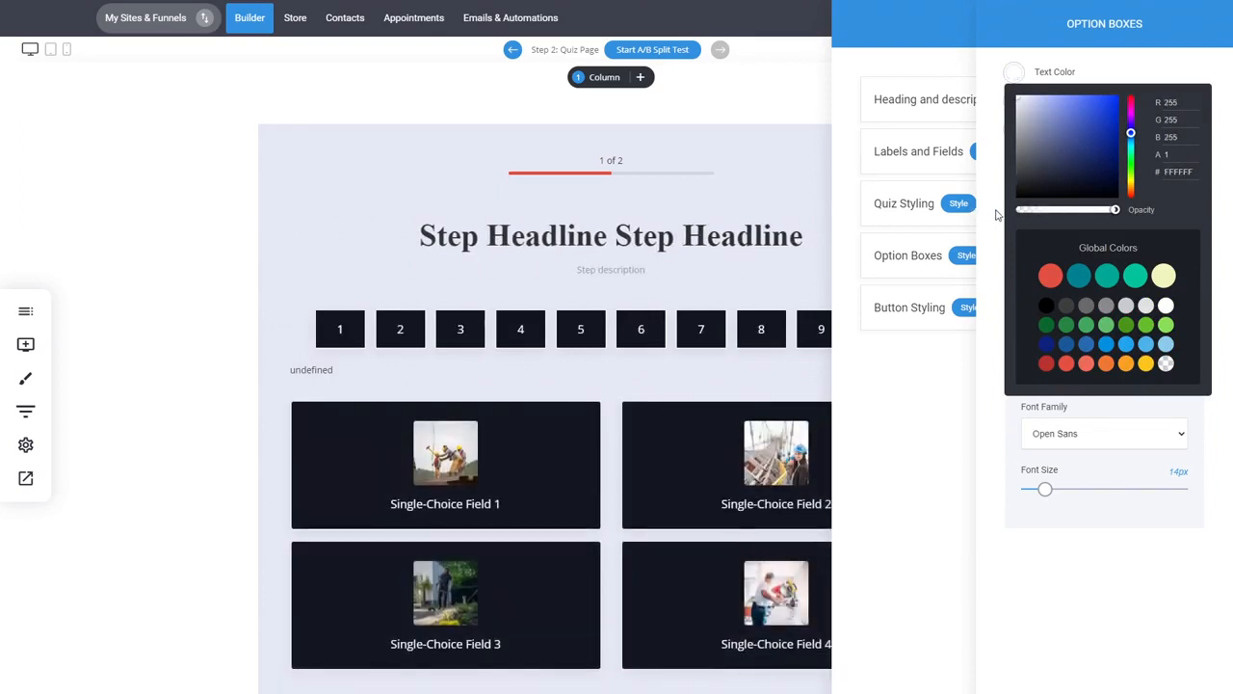
{"action": "left_click", "coordinate": [984, 340]}
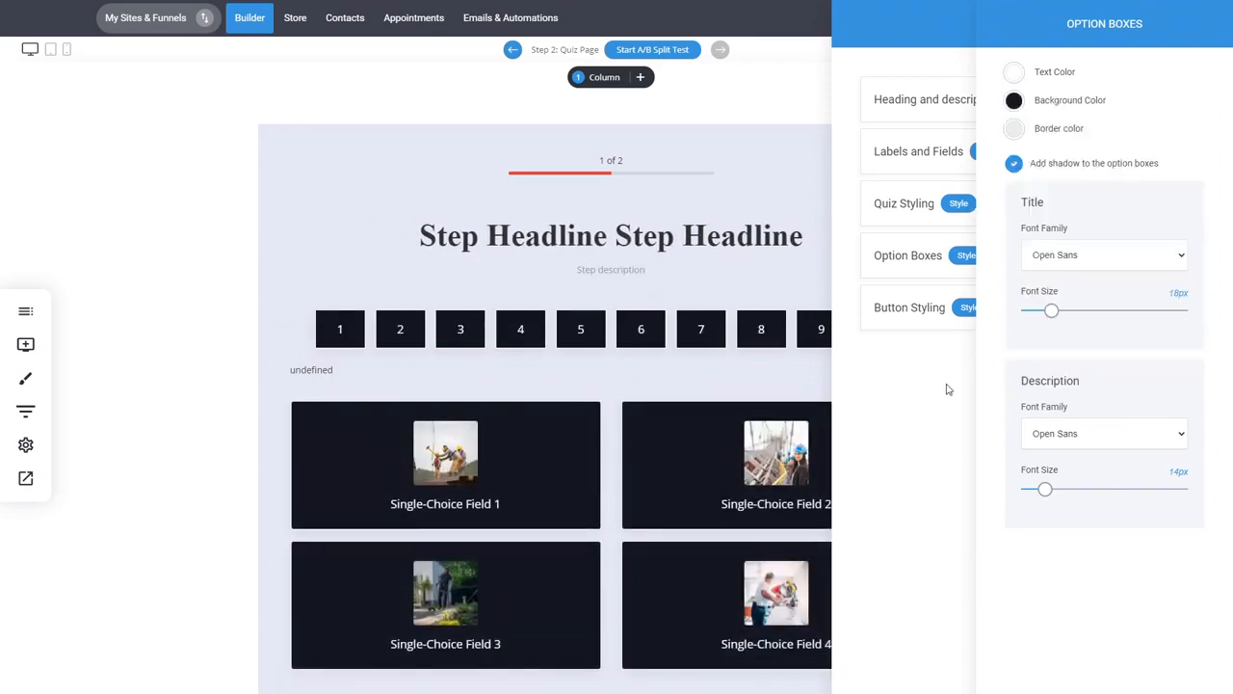
{"action": "left_click", "coordinate": [947, 386]}
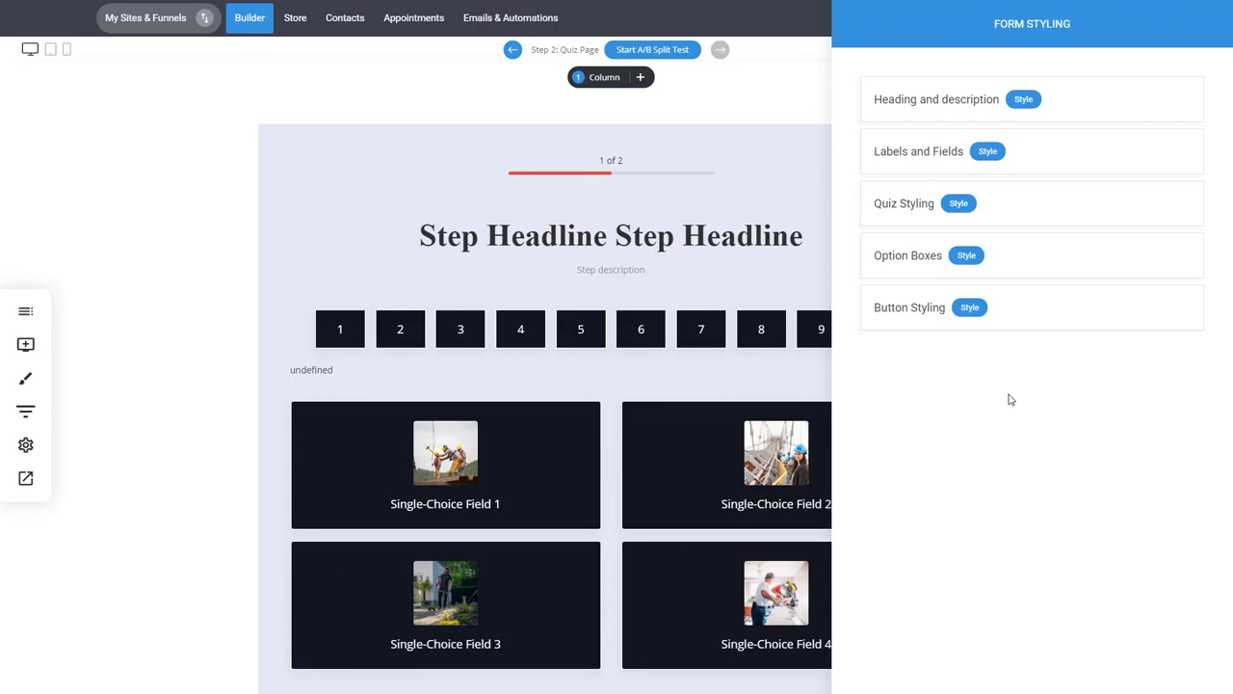
{"action": "left_click", "coordinate": [676, 312]}
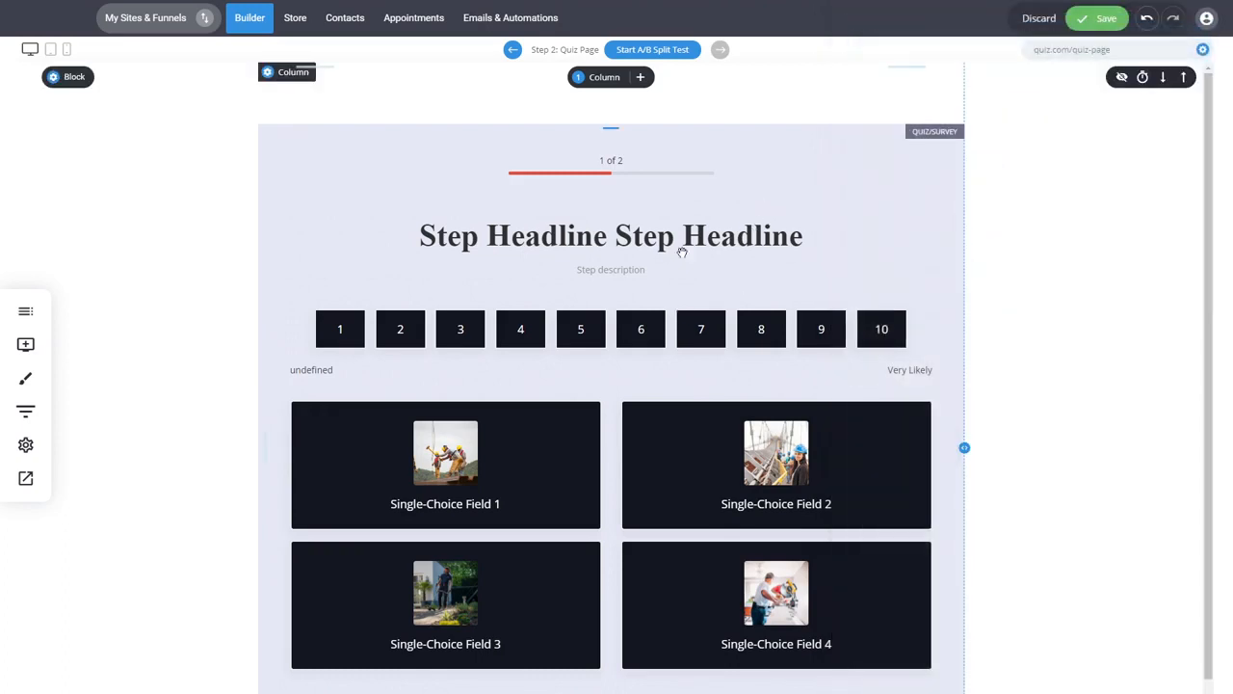
- Examine where the Quiz/Survey widget is offered, and review the quiz form's steps, general settings and results settings
{"action": "left_click", "coordinate": [25, 344]}
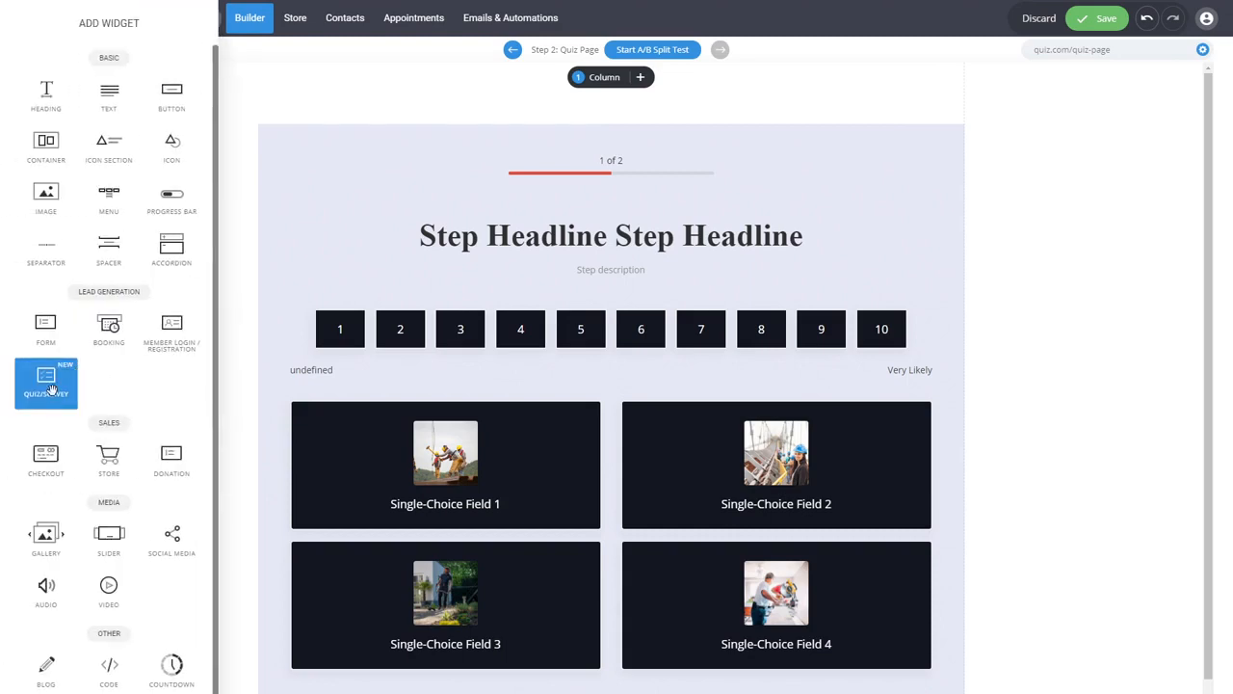
{"action": "left_click", "coordinate": [512, 375]}
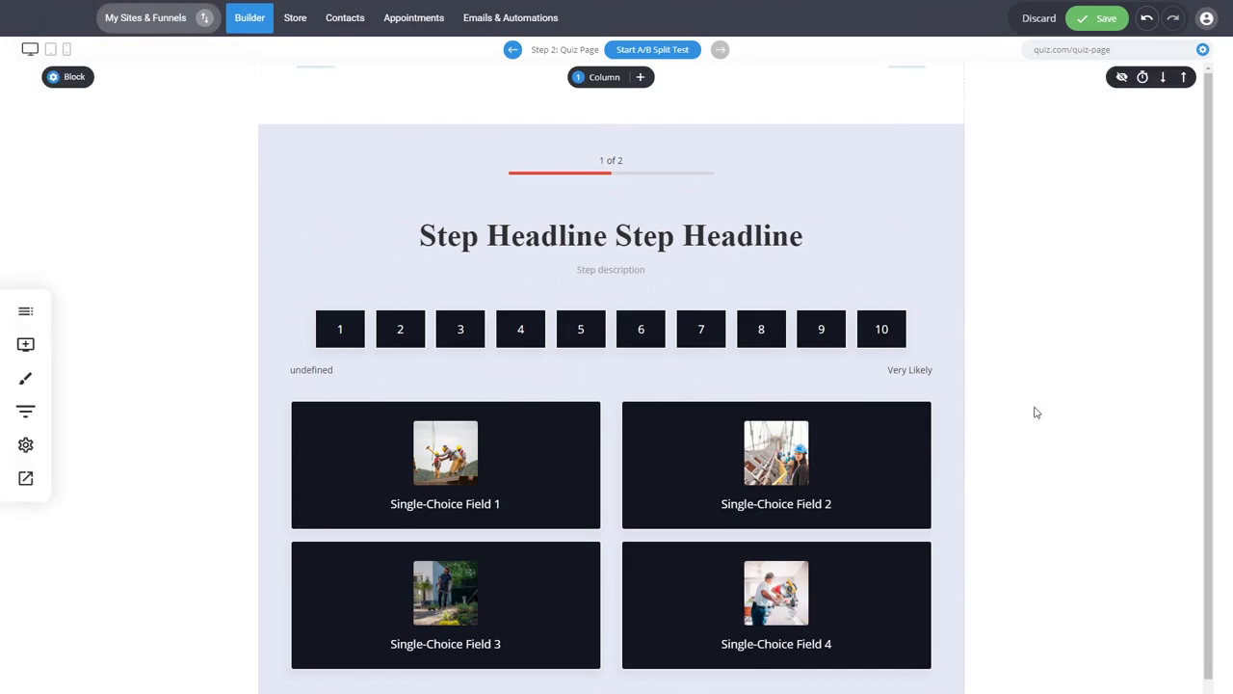
{"action": "left_click", "coordinate": [482, 345]}
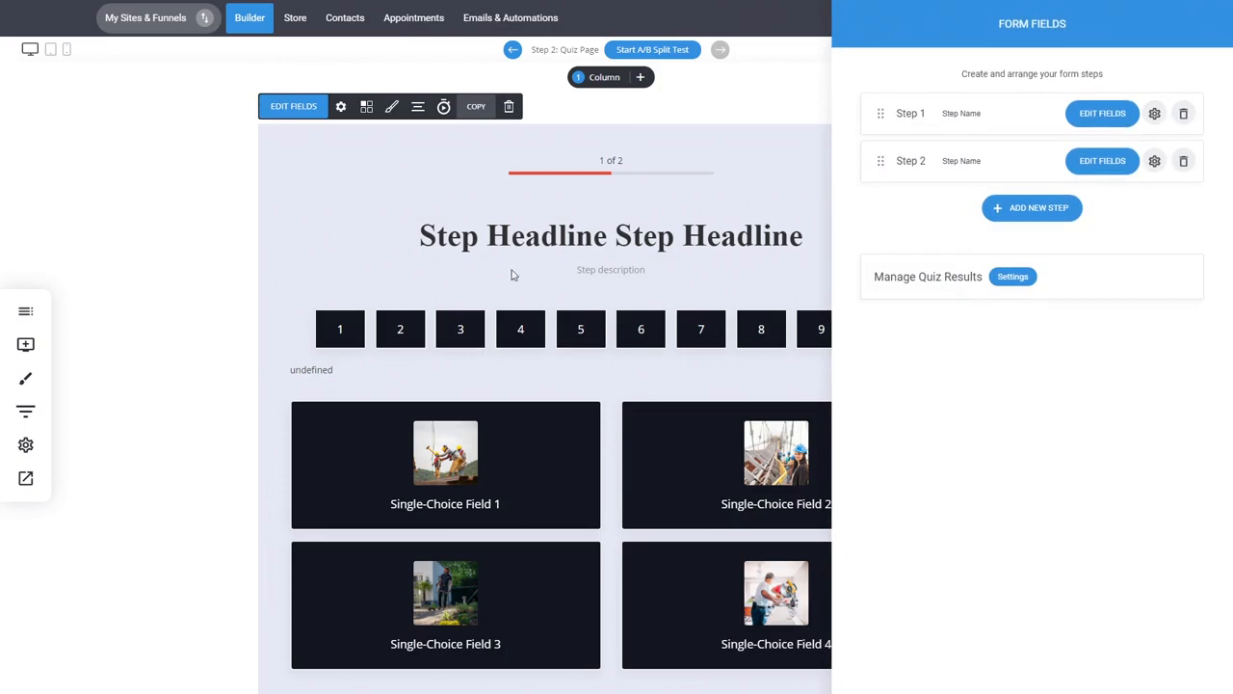
{"action": "left_click", "coordinate": [348, 117]}
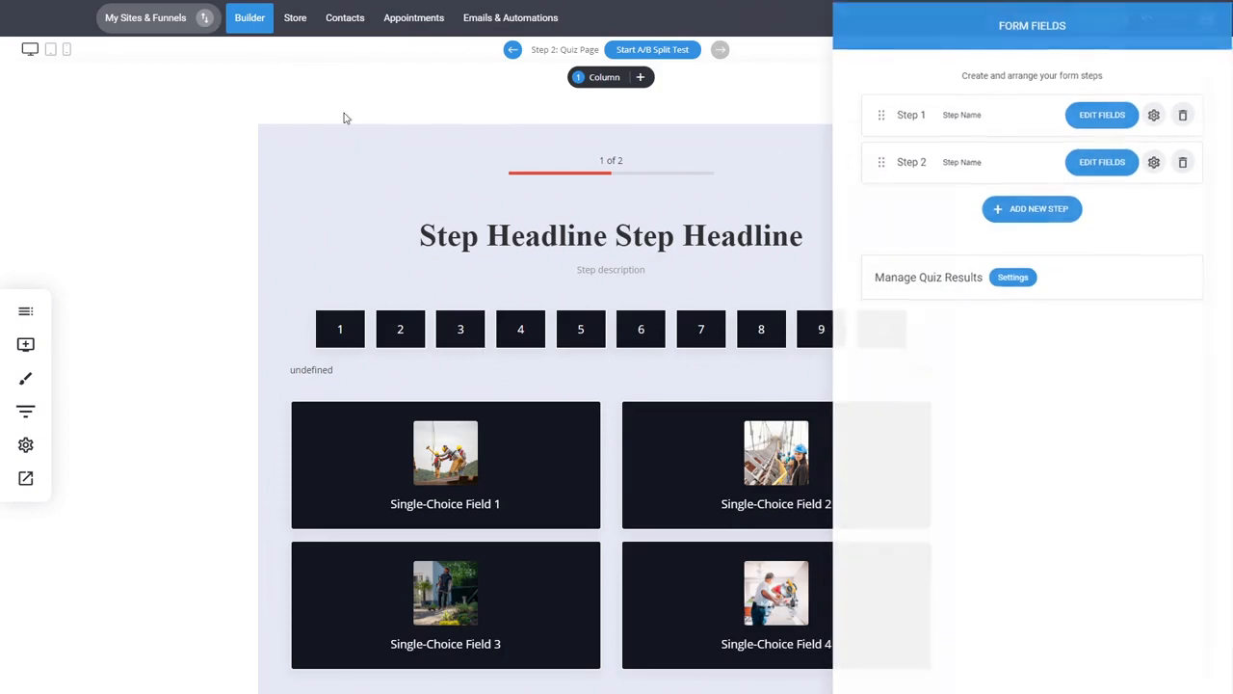
{"action": "left_click", "coordinate": [352, 134]}
{"action": "left_click", "coordinate": [340, 106]}
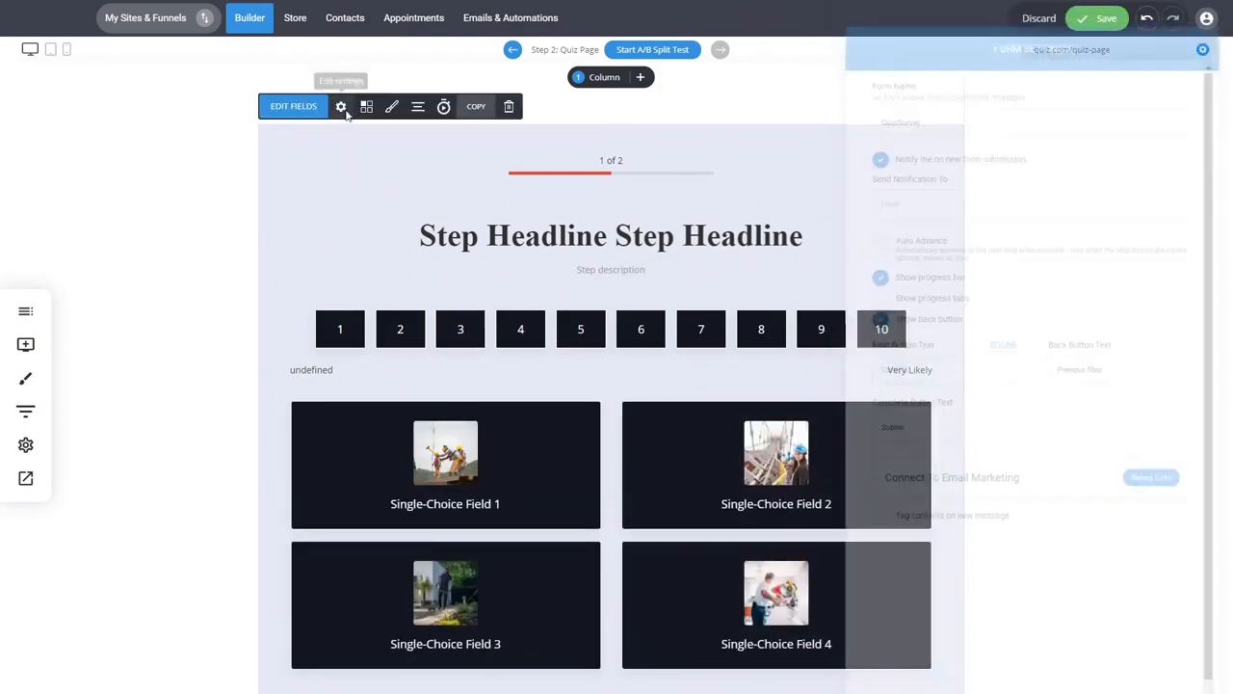
{"action": "left_click", "coordinate": [566, 334]}
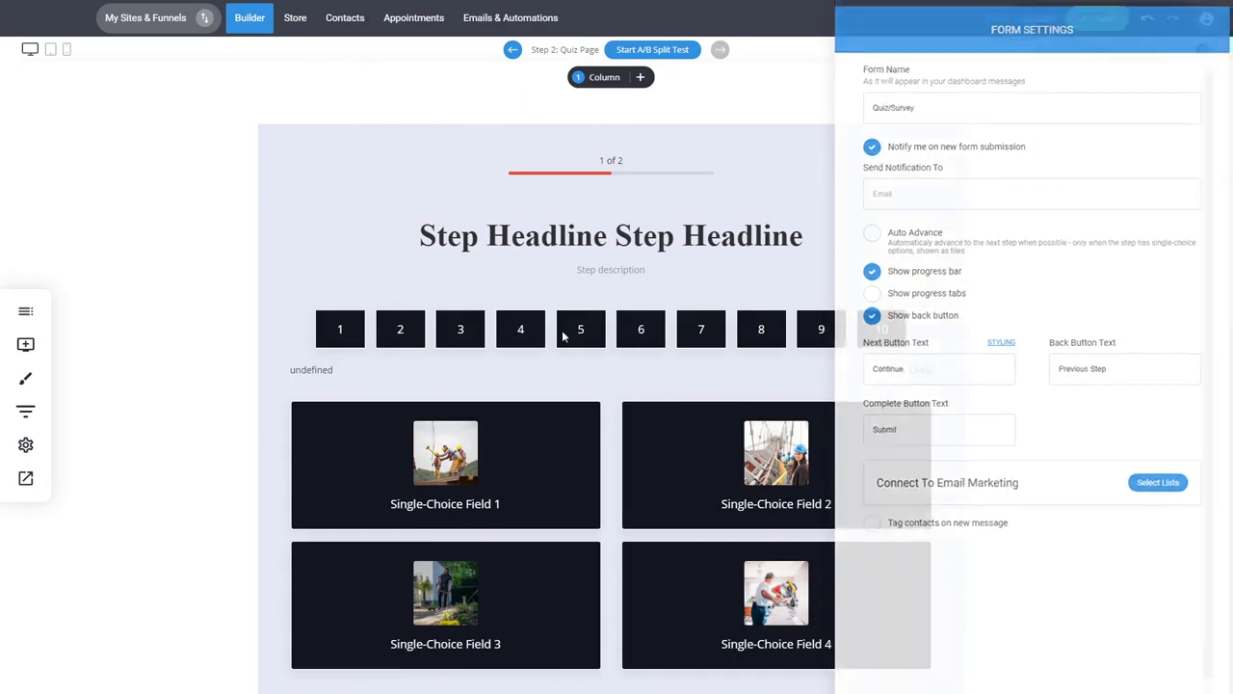
{"action": "left_click", "coordinate": [515, 326]}
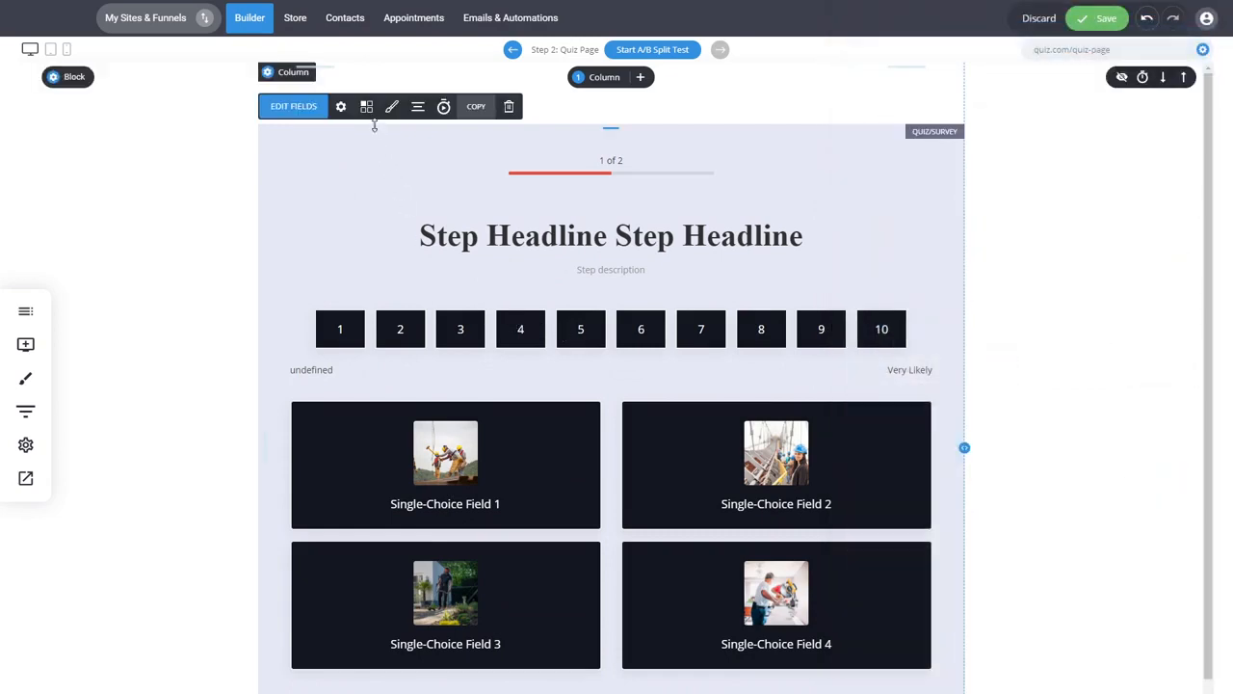
{"action": "left_click", "coordinate": [367, 107]}
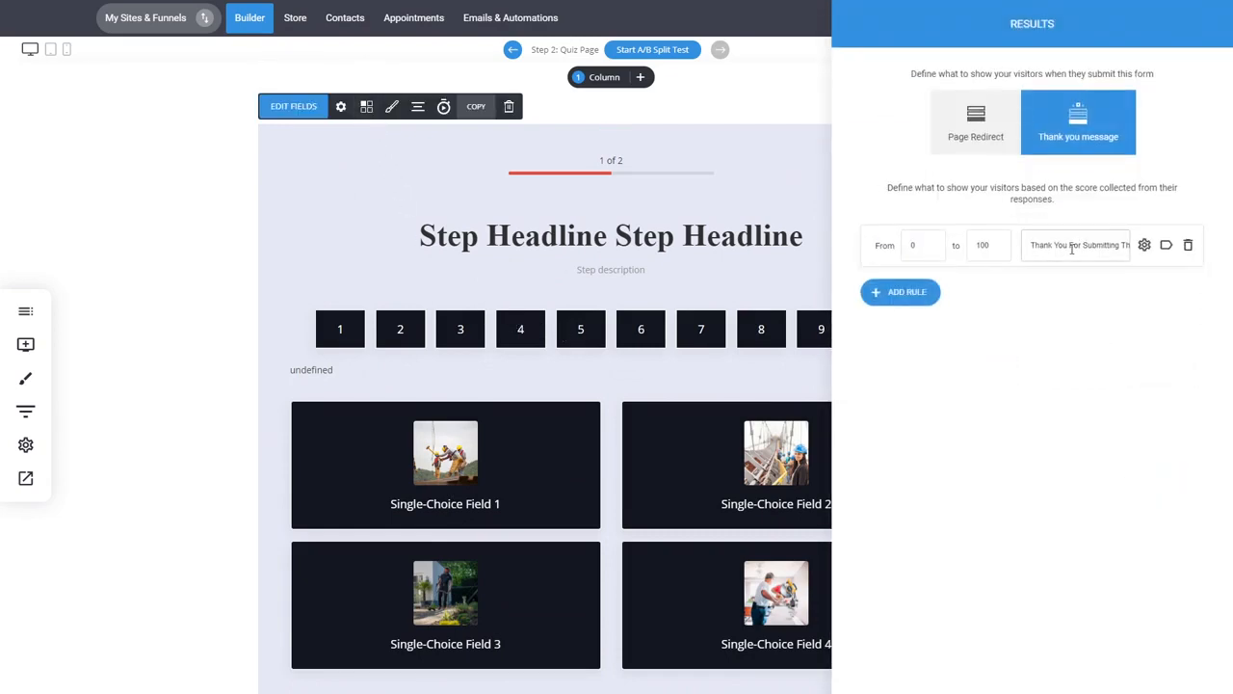
{"action": "left_click", "coordinate": [497, 376]}
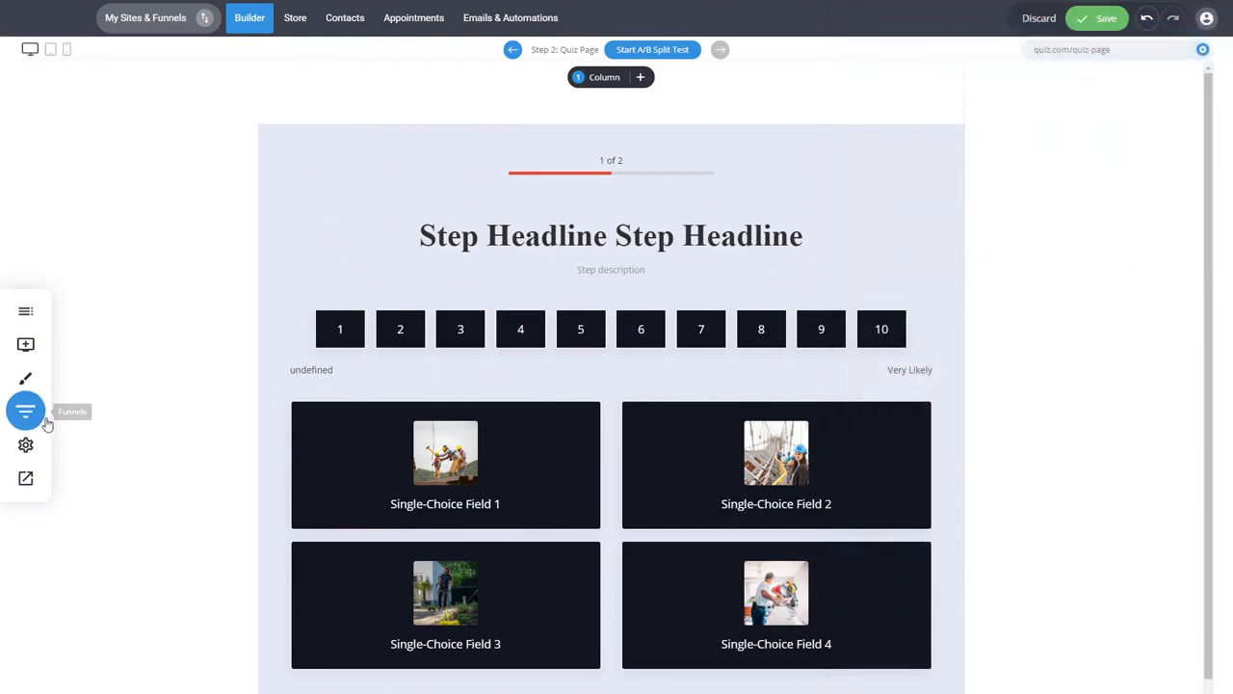
- Browse the page templates for a new step of the Quiz Funnel, including the Product category, without adding a page
{"action": "left_click", "coordinate": [26, 412]}
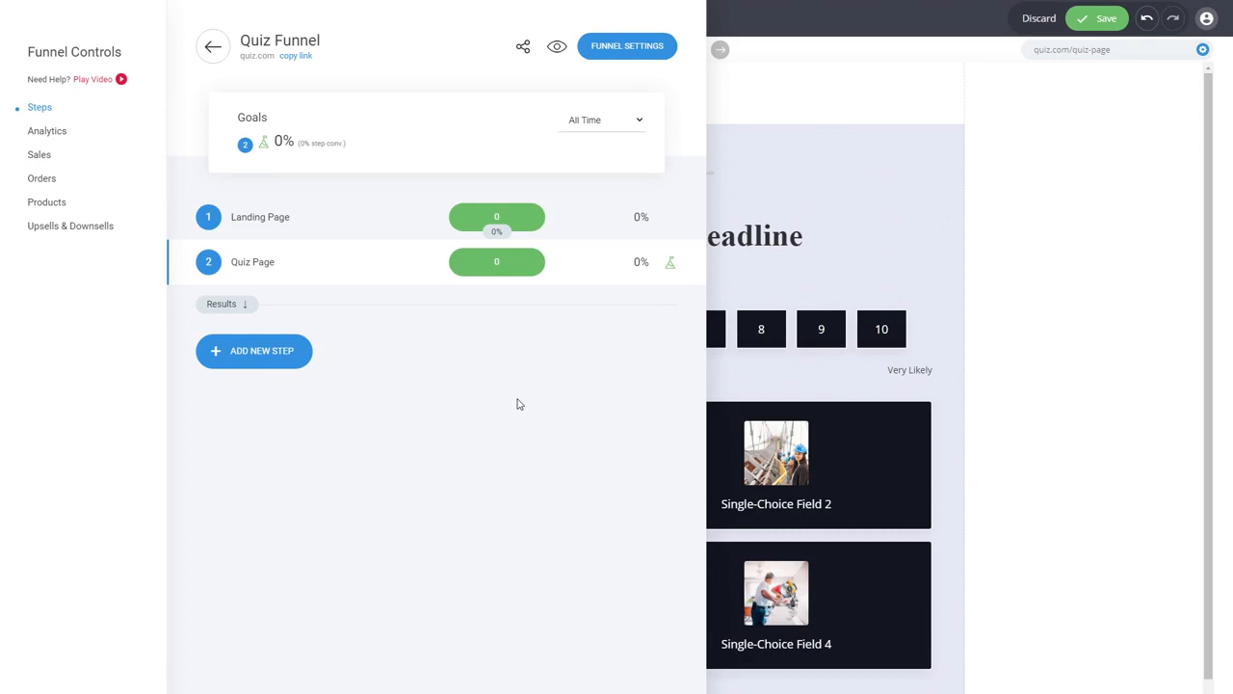
{"action": "left_click", "coordinate": [297, 358]}
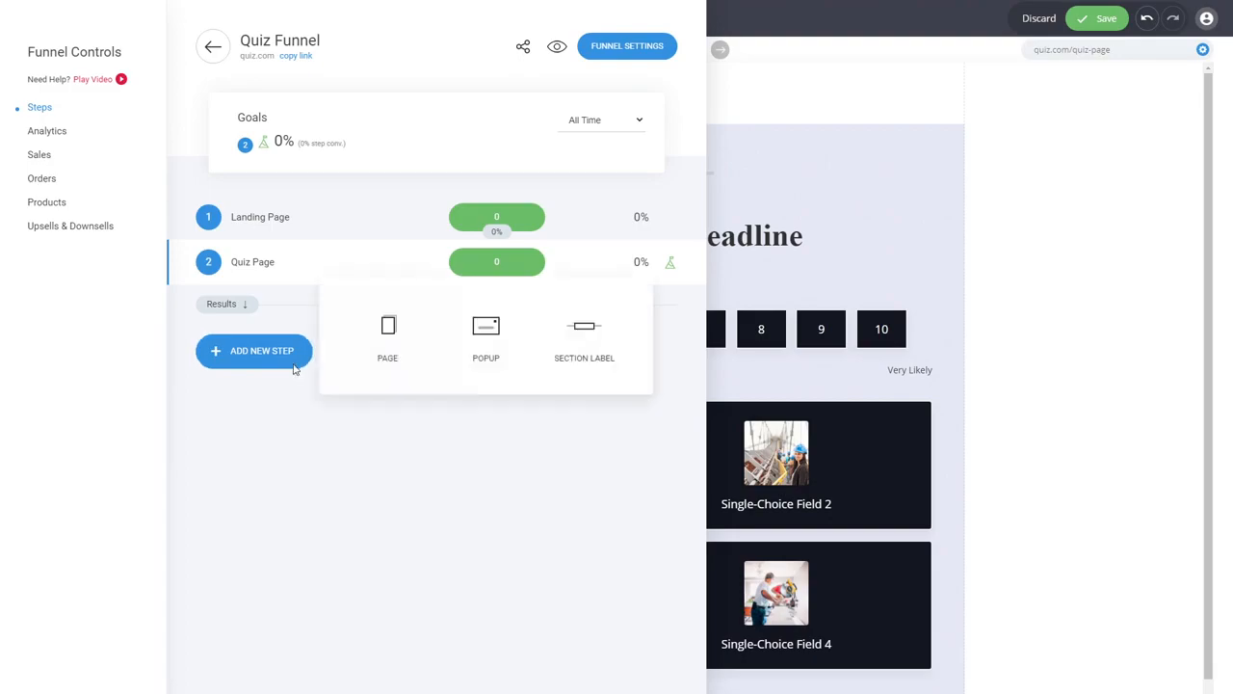
{"action": "left_click", "coordinate": [380, 354]}
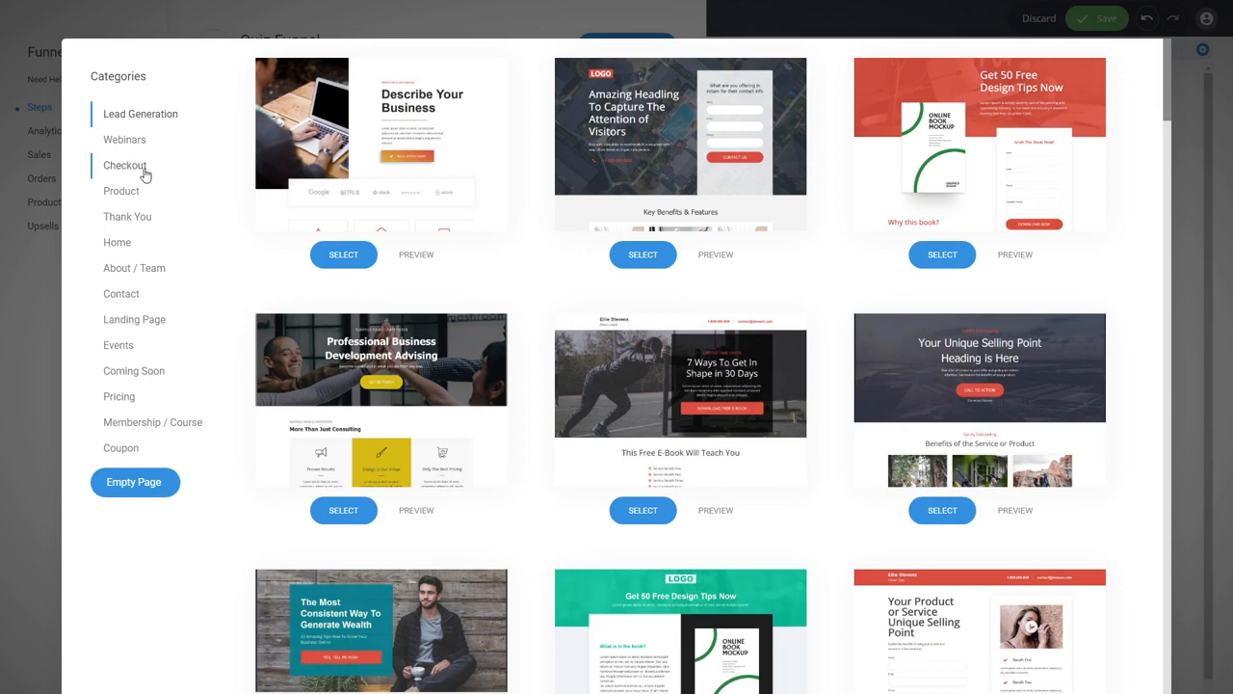
{"action": "left_click", "coordinate": [127, 220]}
{"action": "left_click", "coordinate": [128, 196]}
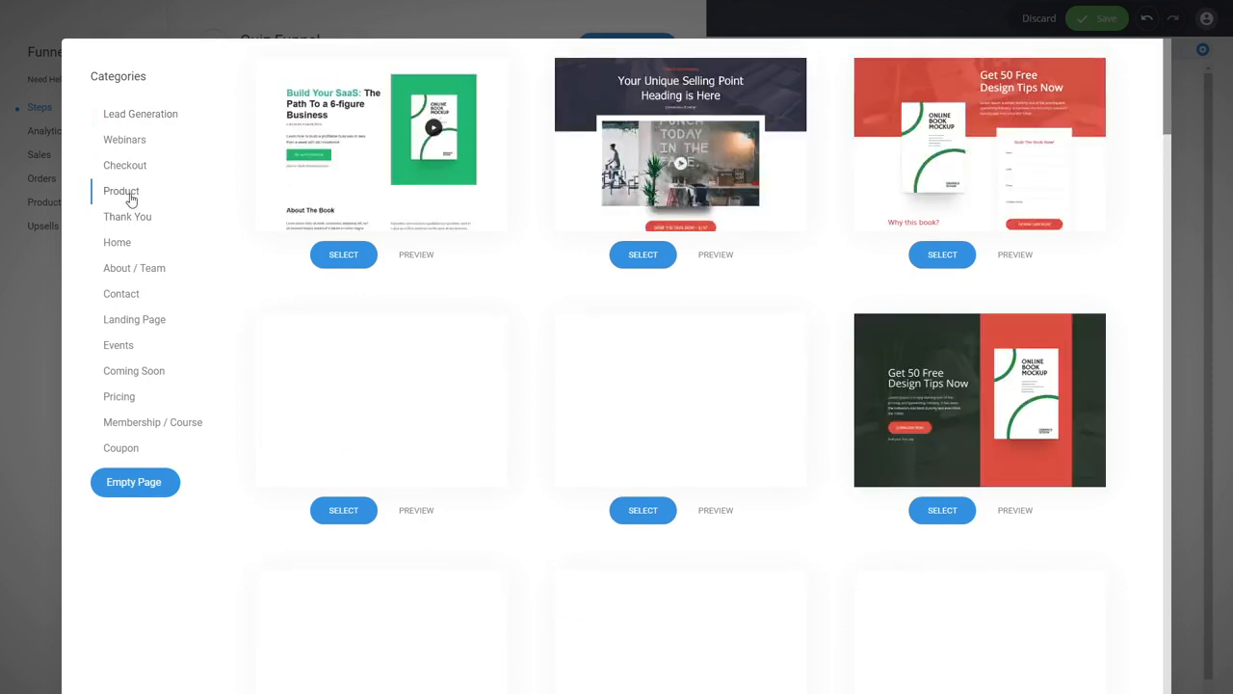
{"action": "left_click", "coordinate": [4, 254]}
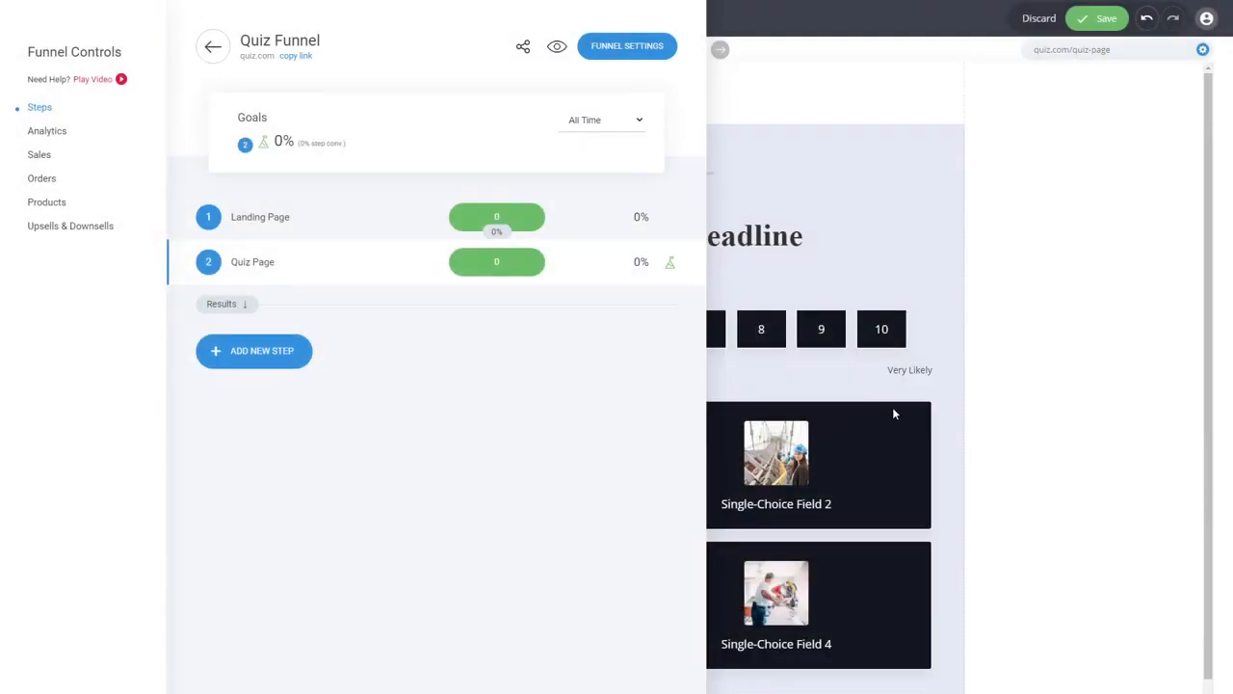
{"action": "left_click", "coordinate": [893, 409]}
- Save the quiz page and test it in the preview by choosing rating 6 and Single-Choice Field 2 and submitting the quiz
{"action": "left_click", "coordinate": [1101, 22]}
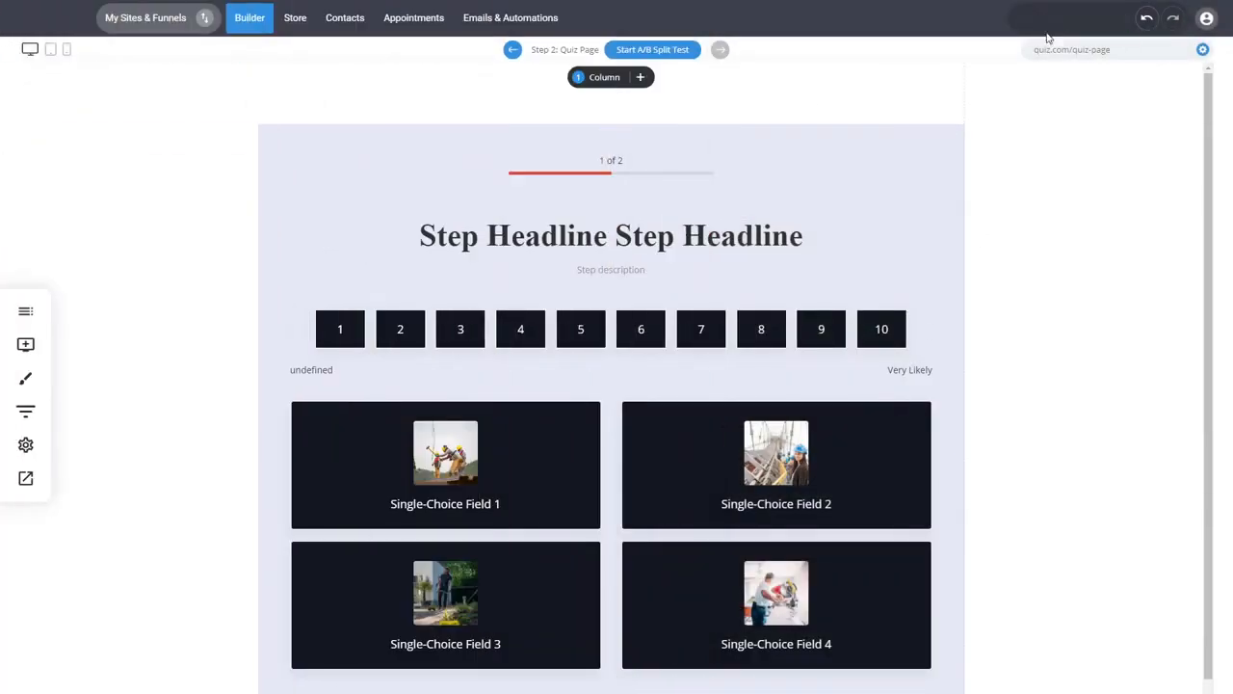
{"action": "left_click", "coordinate": [25, 478]}
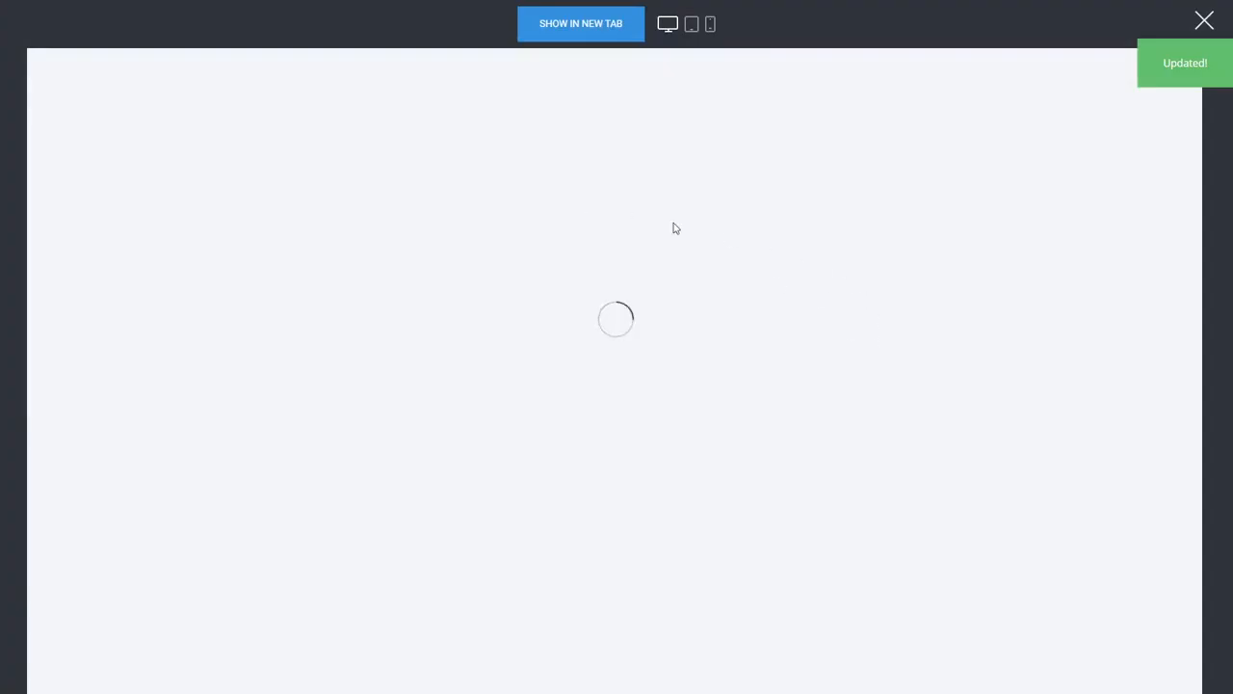
{"action": "left_click", "coordinate": [633, 295]}
{"action": "left_click", "coordinate": [683, 414]}
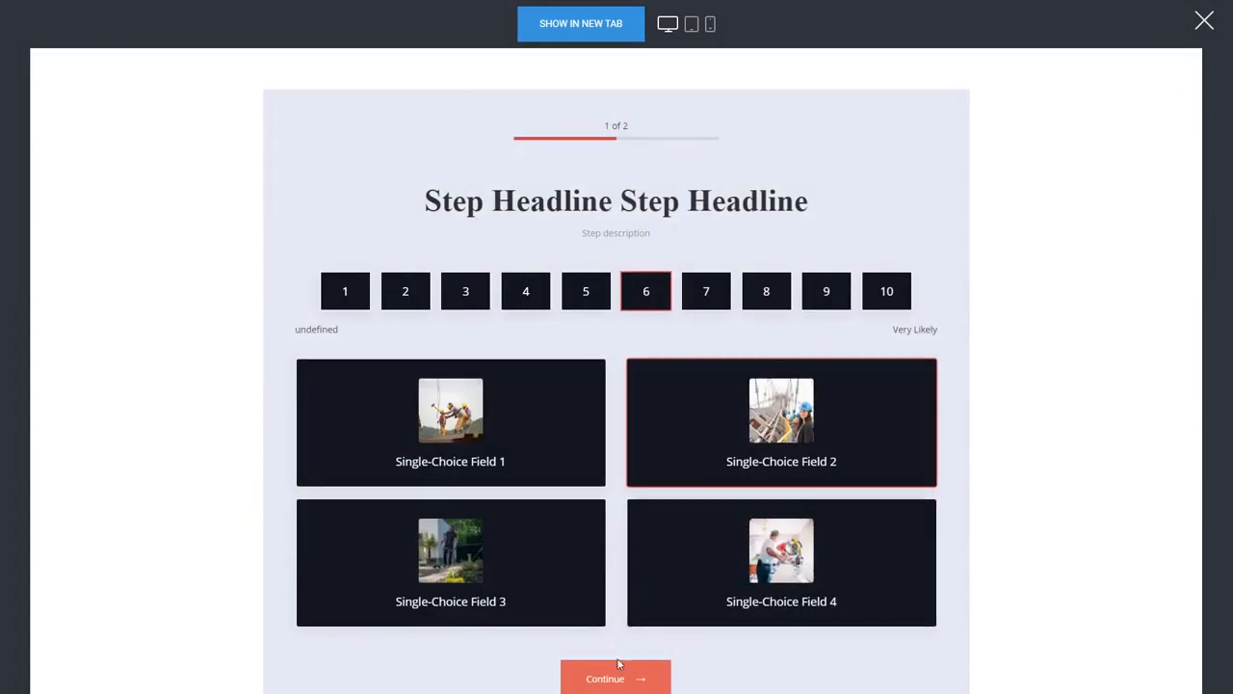
{"action": "left_click", "coordinate": [619, 673]}
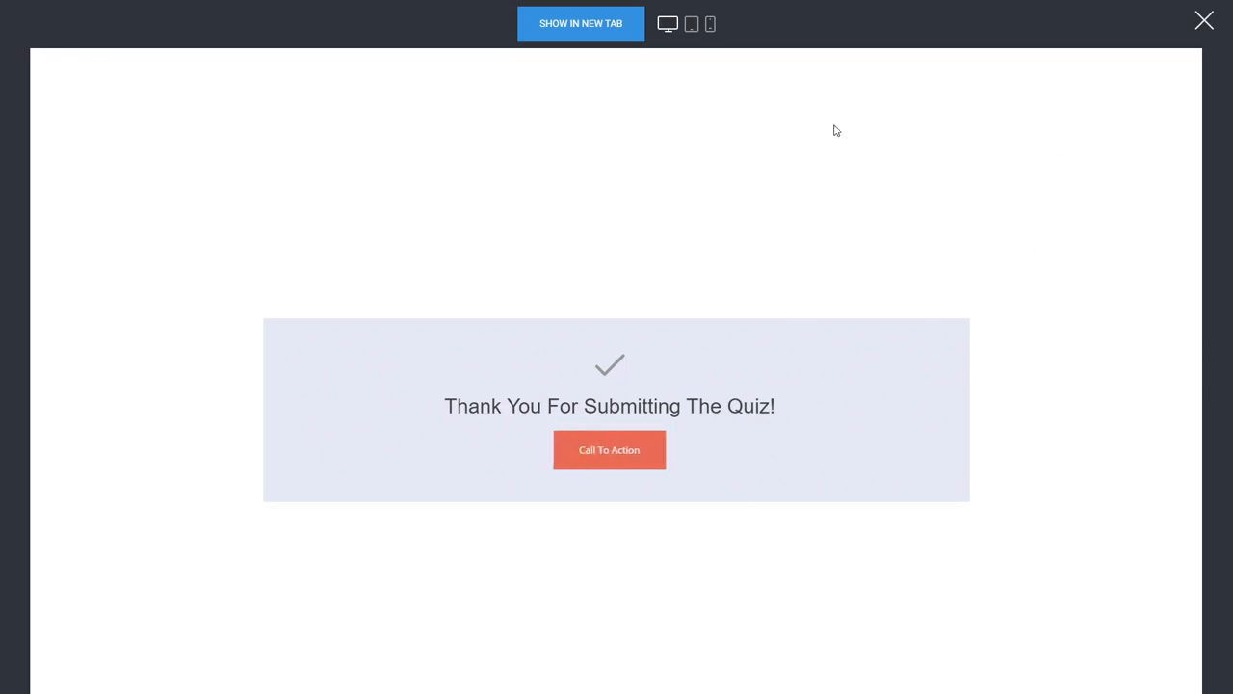
{"action": "left_click", "coordinate": [1204, 20]}
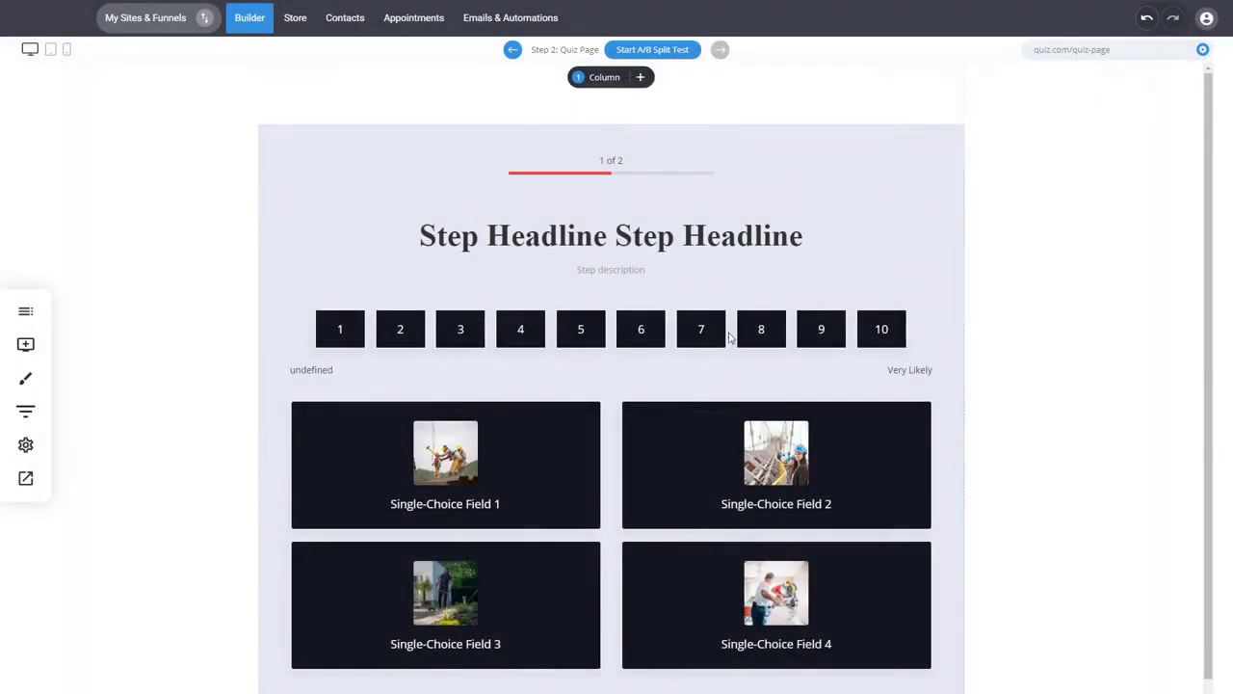
- Open the Quiz Funnel's step overview
{"action": "left_click", "coordinate": [25, 412]}
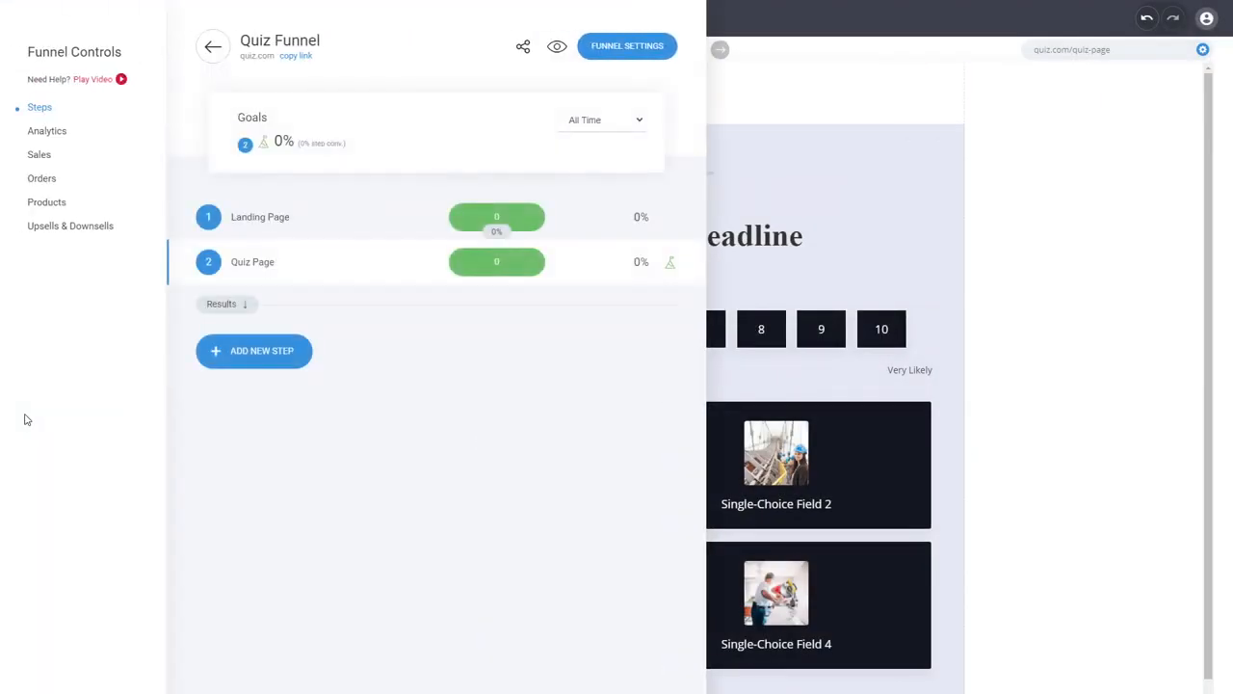